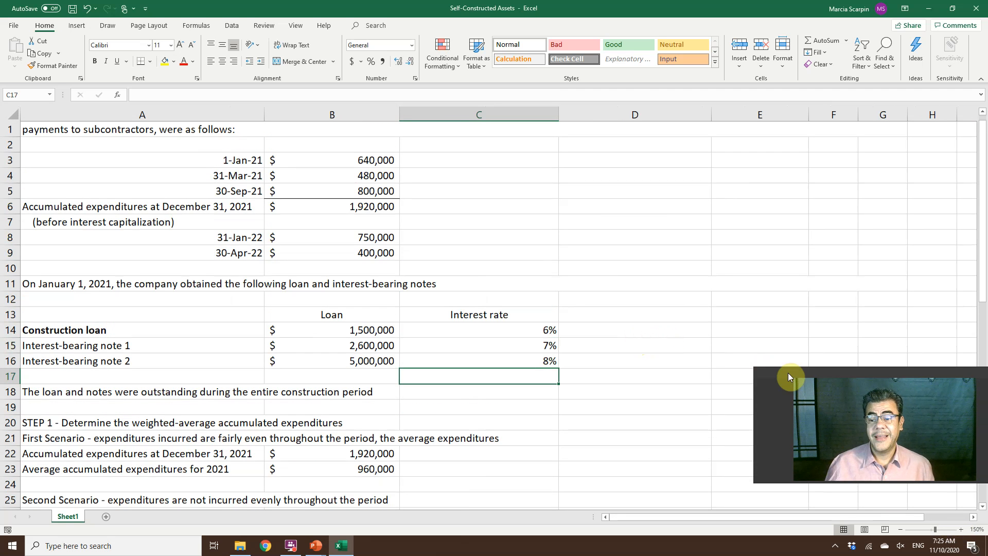
{"action": "left_click", "coordinate": [837, 373]}
{"action": "left_click_drag", "start_coordinate": [833, 412], "coordinate": [826, 413]}
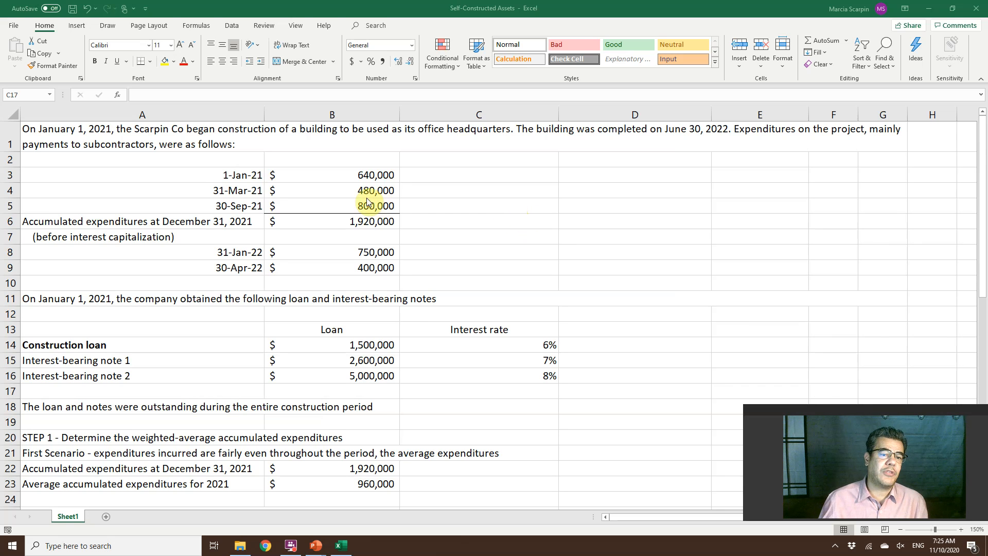
Review the 2021 and 2022 construction expenditures in column B and the construction loan, interest-bearing notes and their interest rates.
{"action": "left_click", "coordinate": [327, 171]}
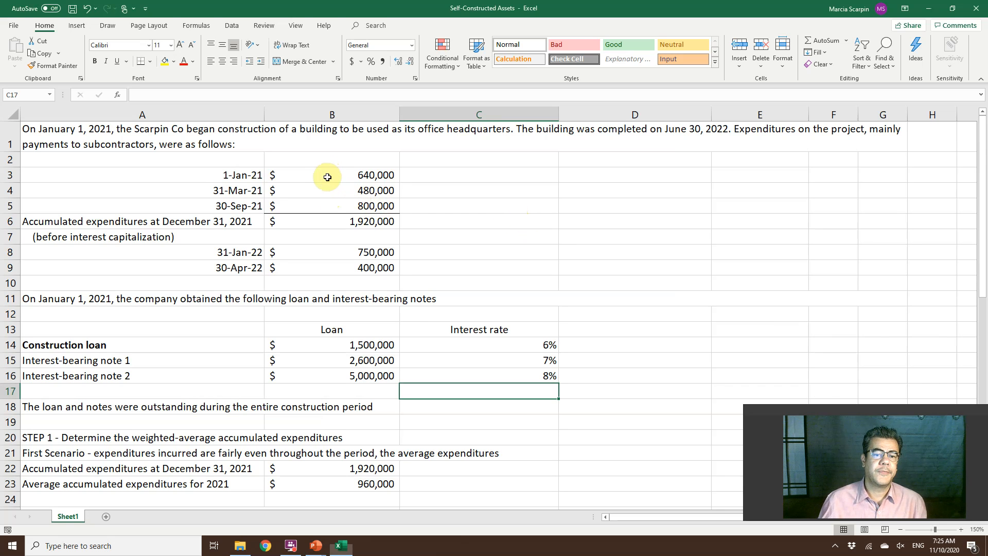
{"action": "left_click_drag", "start_coordinate": [326, 171], "coordinate": [330, 195]}
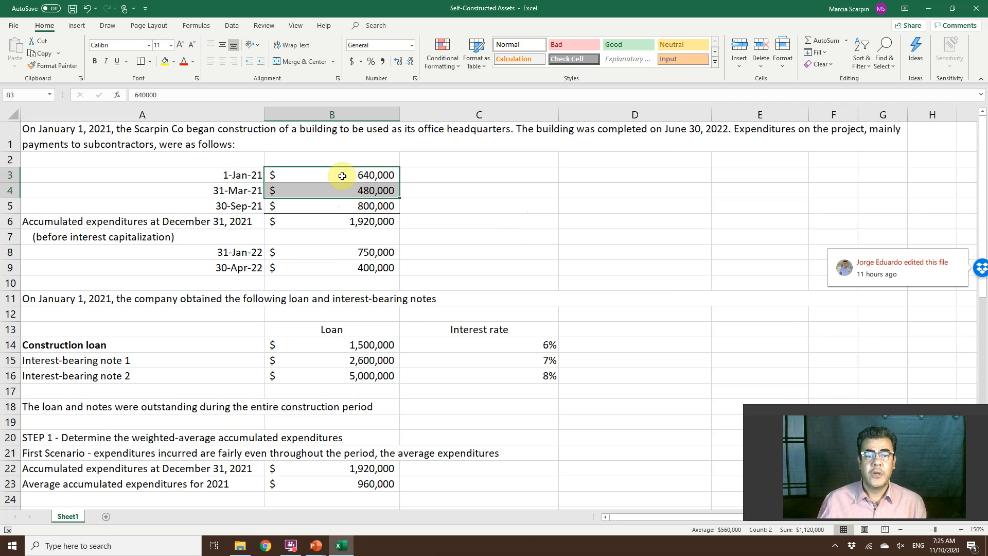
{"action": "left_click_drag", "start_coordinate": [328, 251], "coordinate": [330, 262]}
{"action": "left_click", "coordinate": [331, 263]}
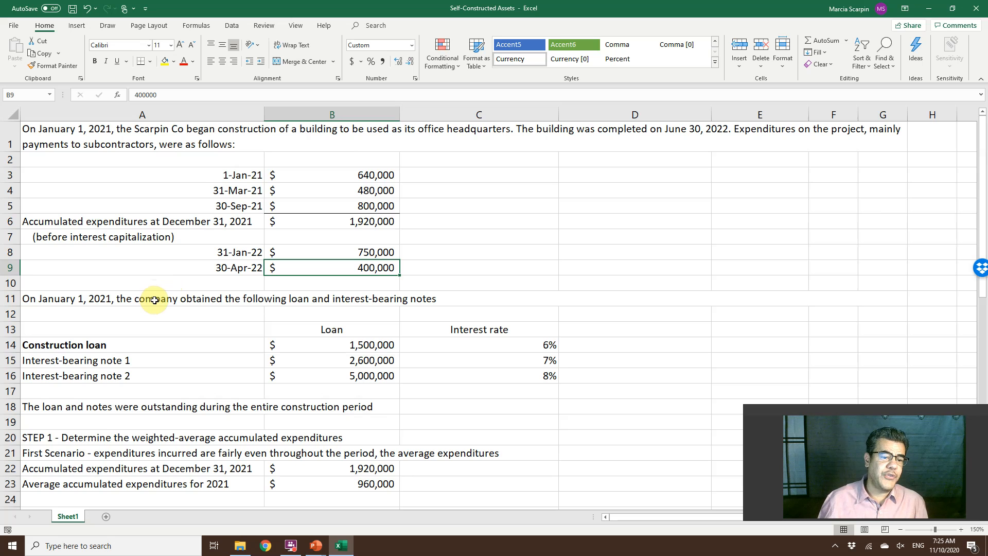
{"action": "left_click", "coordinate": [209, 299]}
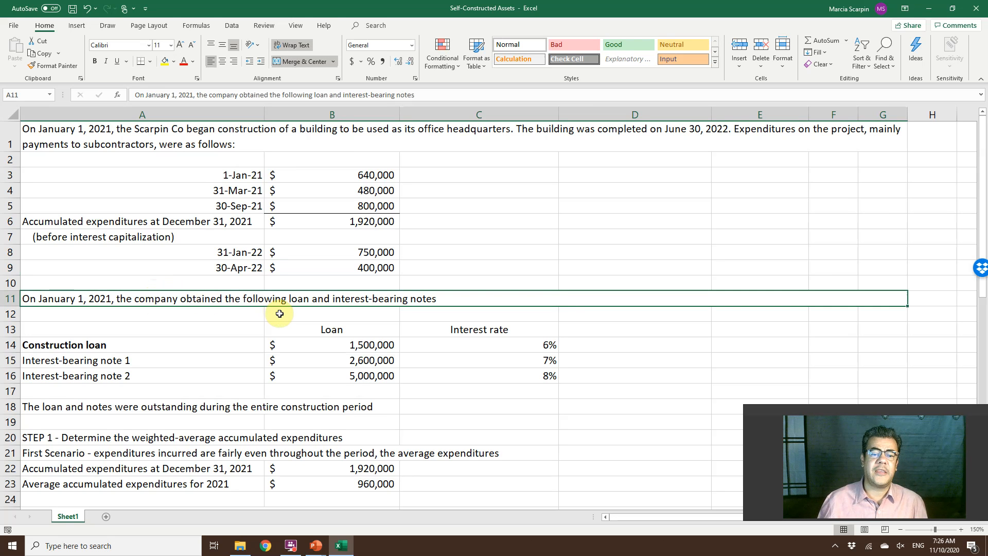
{"action": "left_click", "coordinate": [132, 343]}
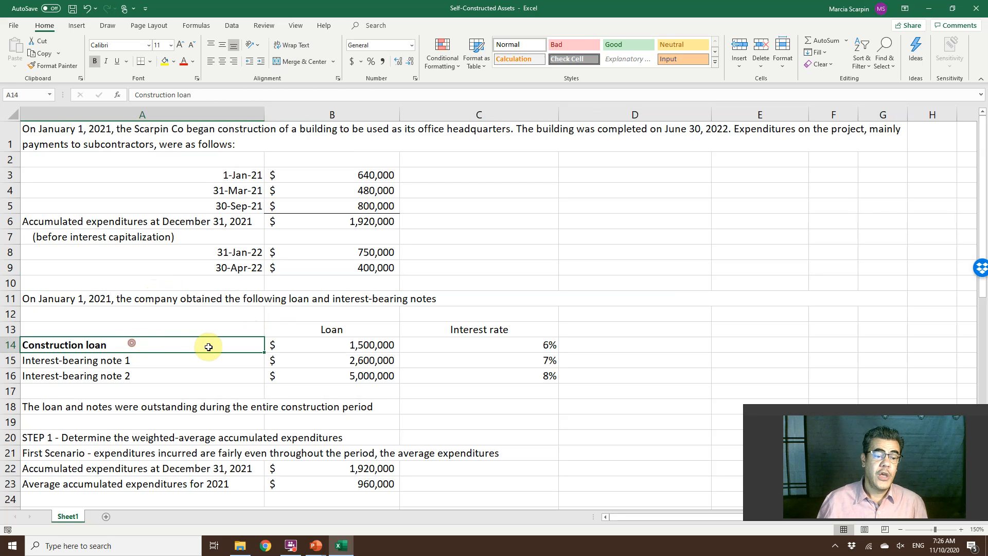
{"action": "key", "text": "F2"}
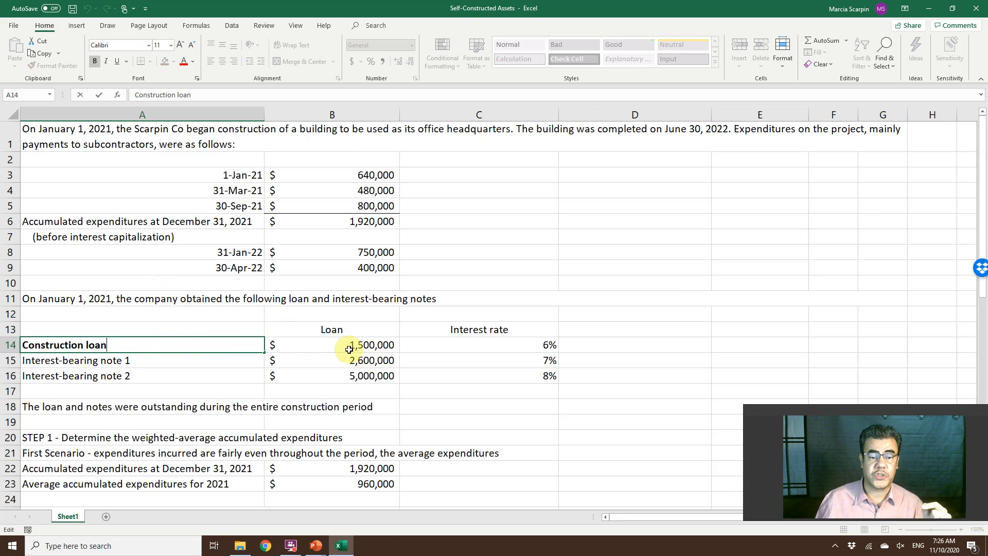
{"action": "left_click_drag", "start_coordinate": [180, 358], "coordinate": [176, 377]}
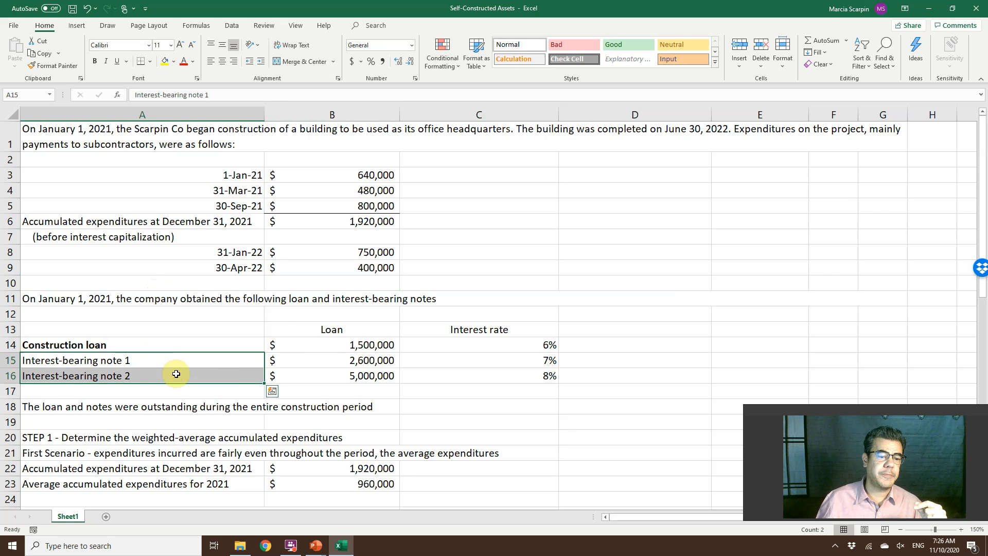
{"action": "left_click_drag", "start_coordinate": [359, 342], "coordinate": [358, 374]}
{"action": "left_click_drag", "start_coordinate": [494, 346], "coordinate": [502, 379]}
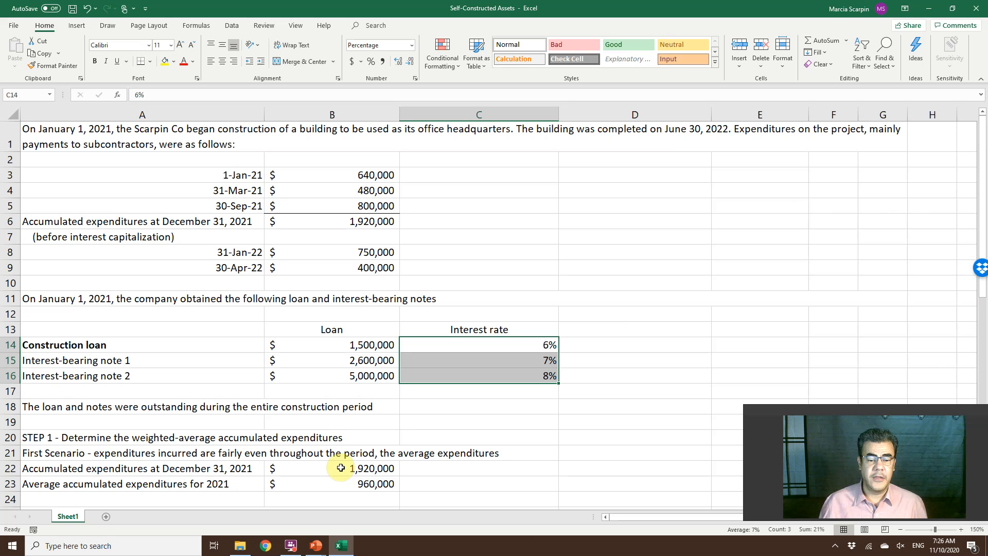
Examine the first scenario's average expenditures formula and compare the 2021 payment dates with the second scenario's actual expenditures.
{"action": "left_click", "coordinate": [371, 482]}
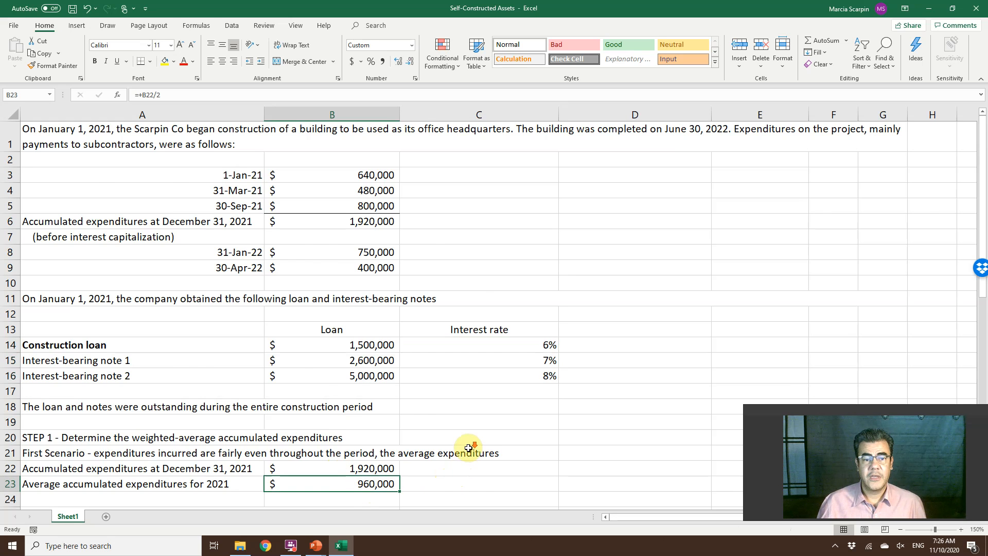
{"action": "scroll", "coordinate": [468, 447], "scroll_direction": "down", "scroll_amount": 1}
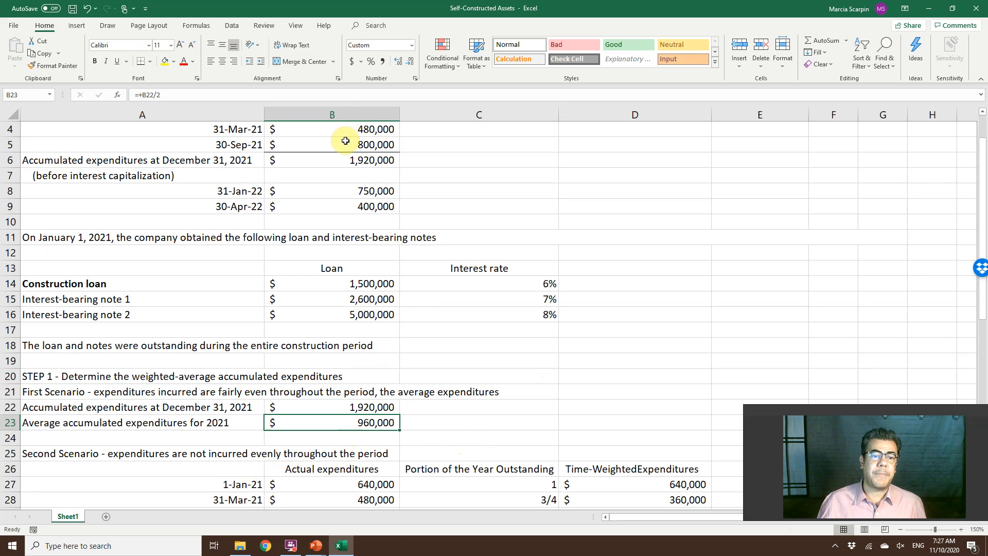
{"action": "scroll", "coordinate": [346, 137], "scroll_direction": "up", "scroll_amount": 1}
{"action": "left_click_drag", "start_coordinate": [243, 180], "coordinate": [242, 206]}
{"action": "scroll", "coordinate": [311, 318], "scroll_direction": "down", "scroll_amount": 1}
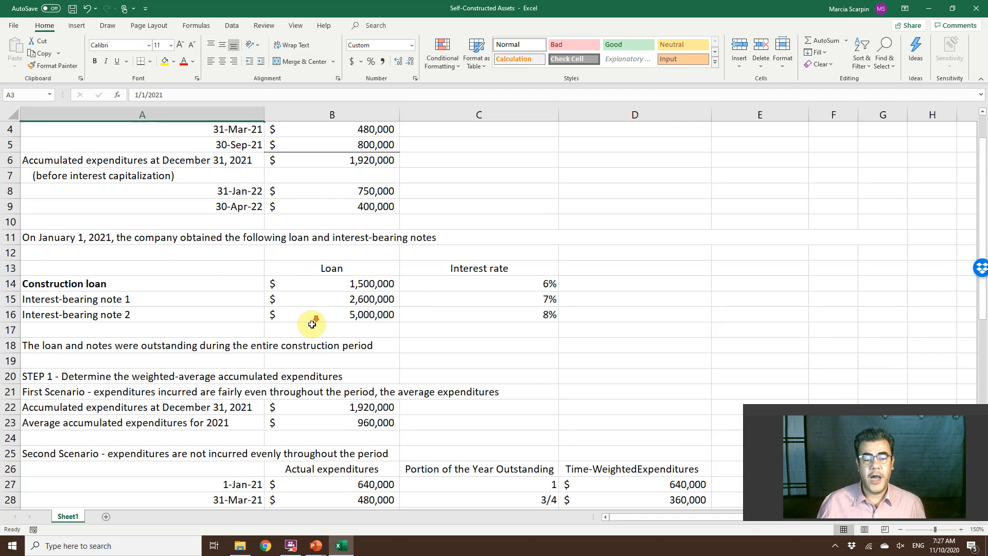
{"action": "scroll", "coordinate": [330, 437], "scroll_direction": "down", "scroll_amount": 1}
{"action": "left_click_drag", "start_coordinate": [335, 441], "coordinate": [336, 469]}
{"action": "scroll", "coordinate": [371, 205], "scroll_direction": "up", "scroll_amount": 2}
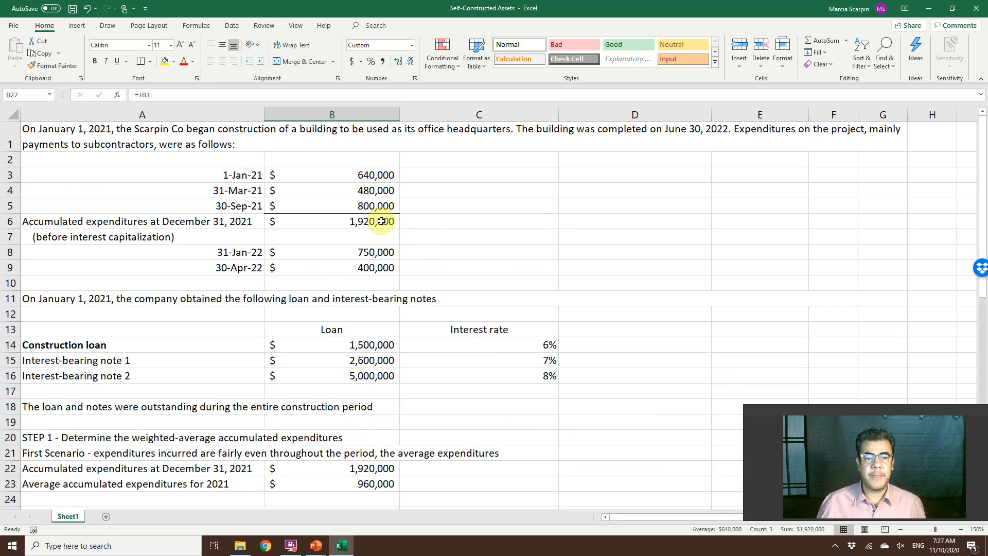
Clear the second scenario's Portion of the Year Outstanding and time-weighted expenditures entries in C27:C29 and D27:D29.
{"action": "scroll", "coordinate": [514, 437], "scroll_direction": "down", "scroll_amount": 2}
{"action": "left_click", "coordinate": [514, 437]}
{"action": "left_click", "coordinate": [511, 470], "text": "shift"}
{"action": "key", "text": "Delete"}
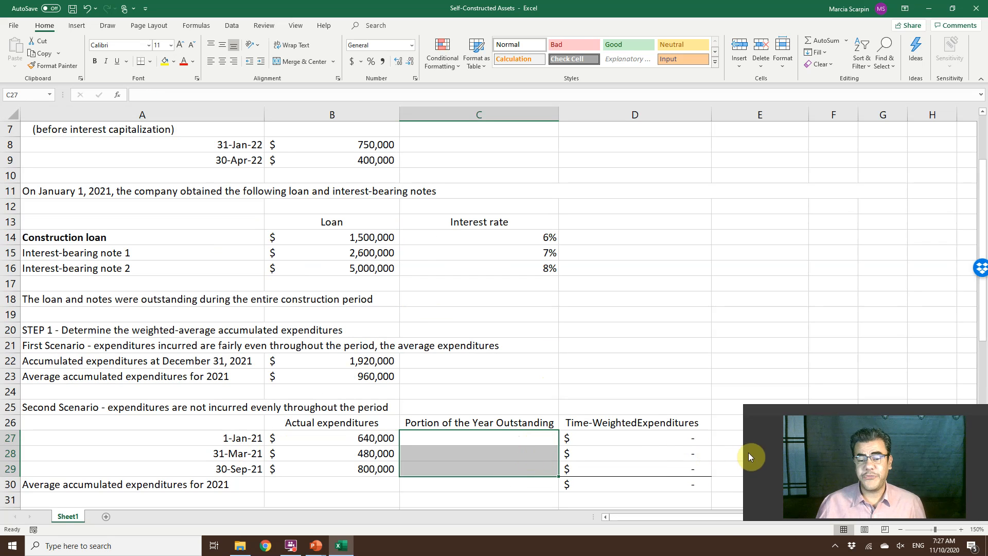
{"action": "left_click_drag", "start_coordinate": [628, 438], "coordinate": [633, 467]}
{"action": "key", "text": "Delete"}
Enter the portions of the year outstanding as +12/12 in C27, +9/12 in C28 and +3/12 in C29.
{"action": "key", "text": "Left"}
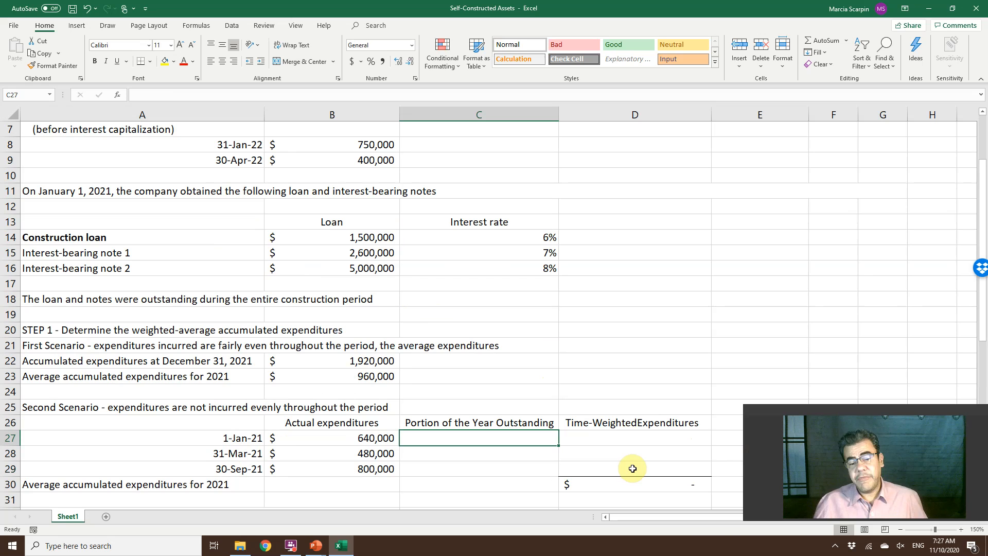
{"action": "type", "text": "+"}
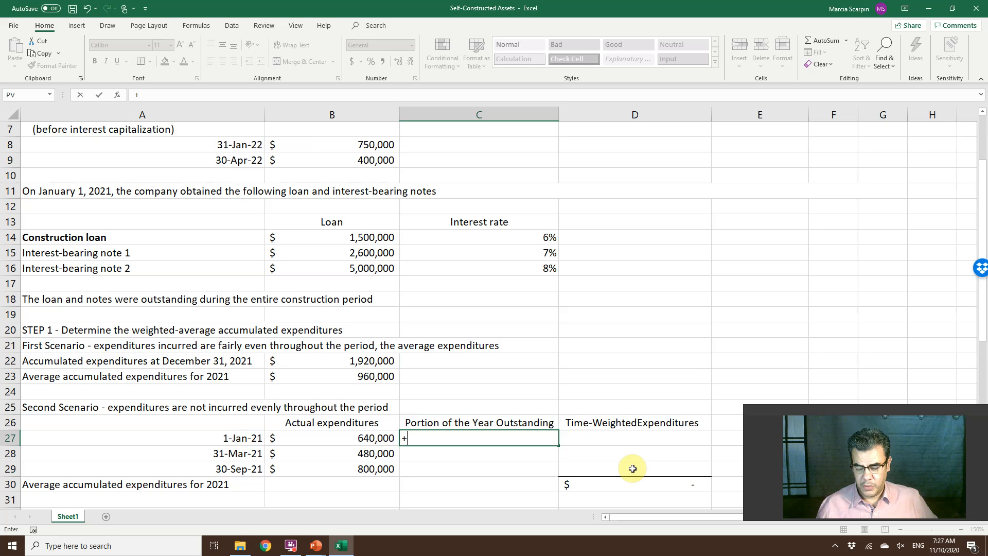
{"action": "type", "text": "12/12"}
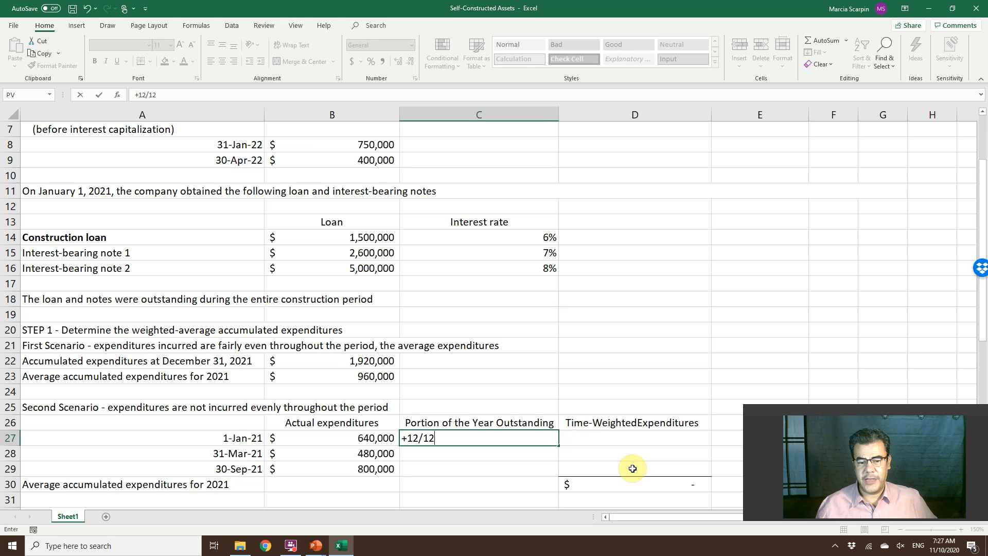
{"action": "key", "text": "Return"}
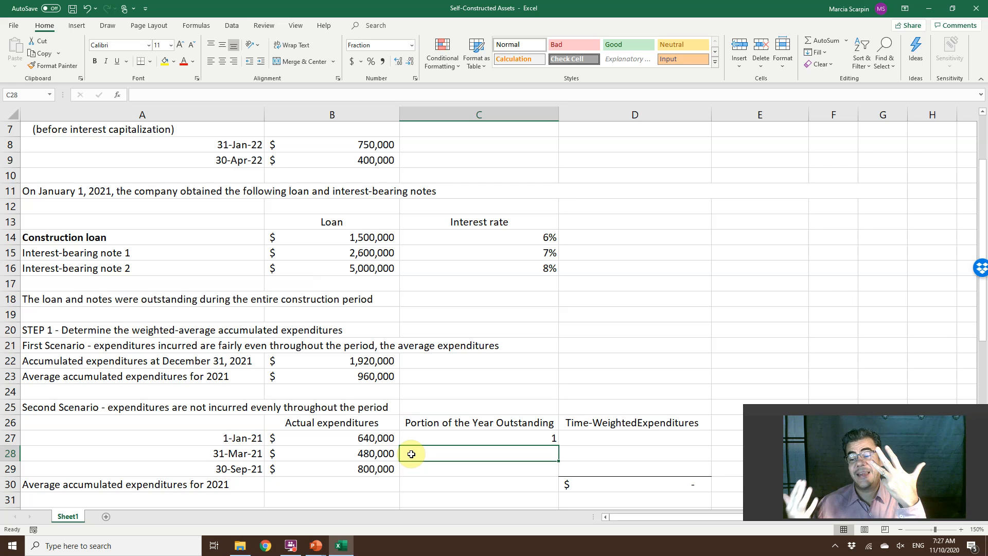
{"action": "type", "text": "+9/12"}
{"action": "key", "text": "Return"}
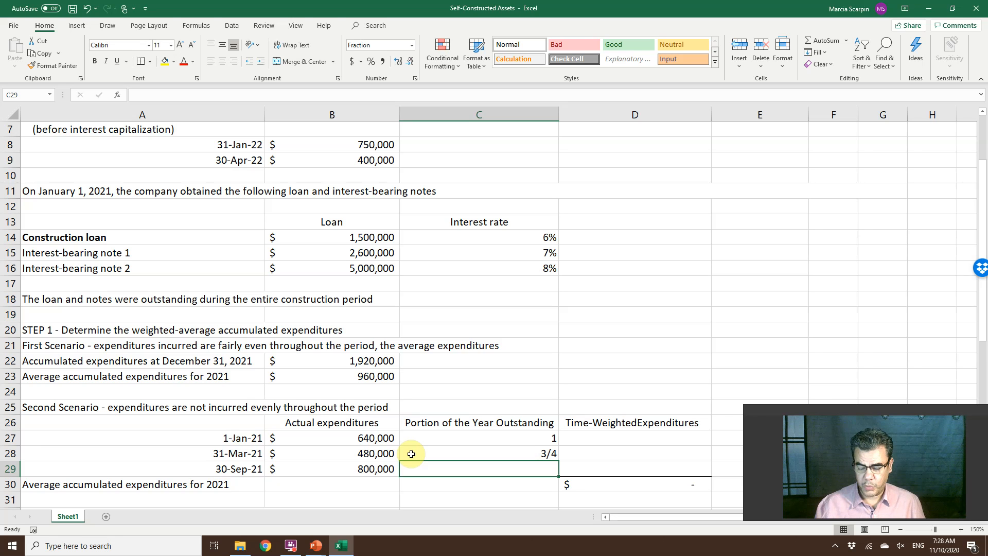
{"action": "type", "text": "+3/12"}
{"action": "key", "text": "Return"}
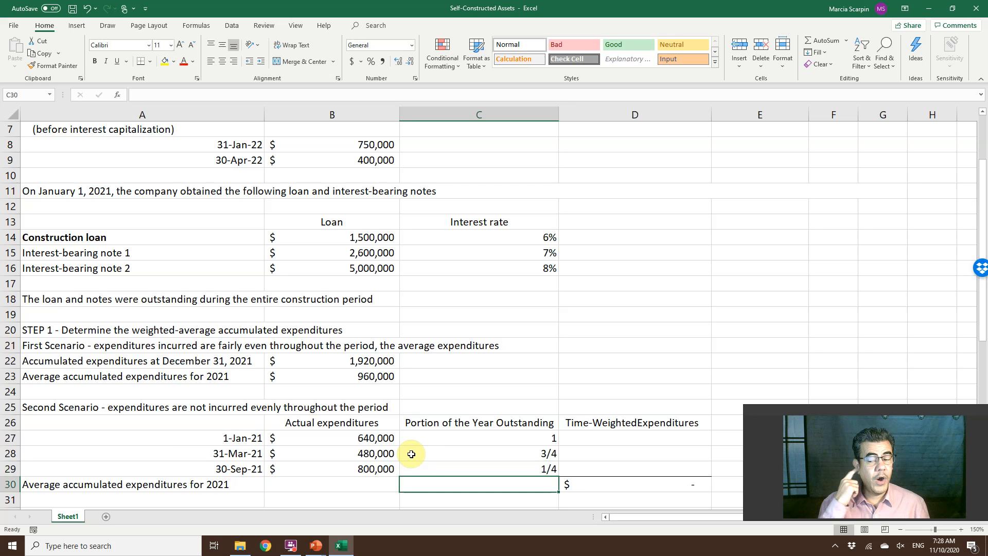
Calculate the time-weighted expenditures for 1-Jan-21 in D27 with the formula +B27*C27.
{"action": "key", "text": "Up"}
{"action": "key", "text": "Up"}
{"action": "key", "text": "Up"}
{"action": "key", "text": "Right"}
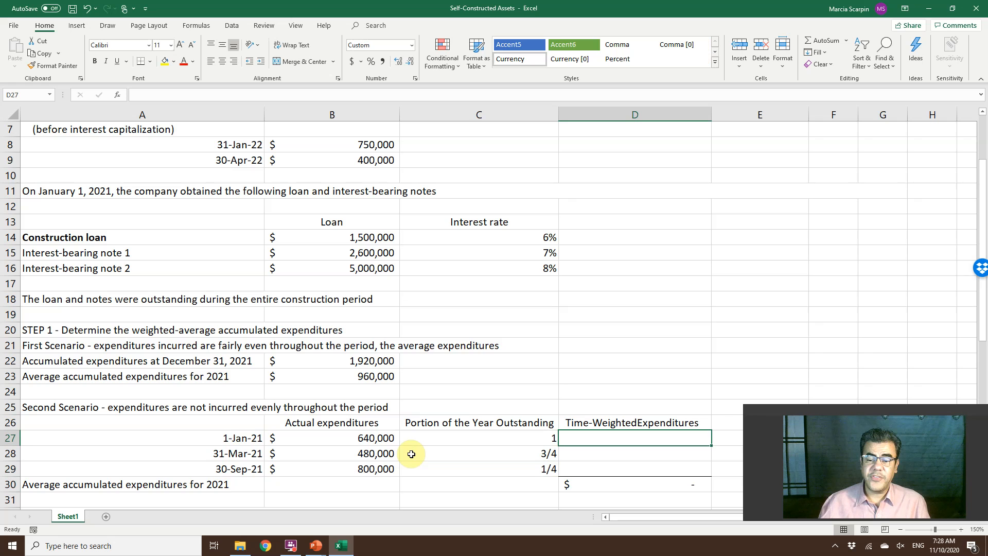
{"action": "type", "text": "+"}
{"action": "key", "text": "Left"}
{"action": "key", "text": "Left"}
{"action": "type", "text": "*"}
{"action": "key", "text": "Left"}
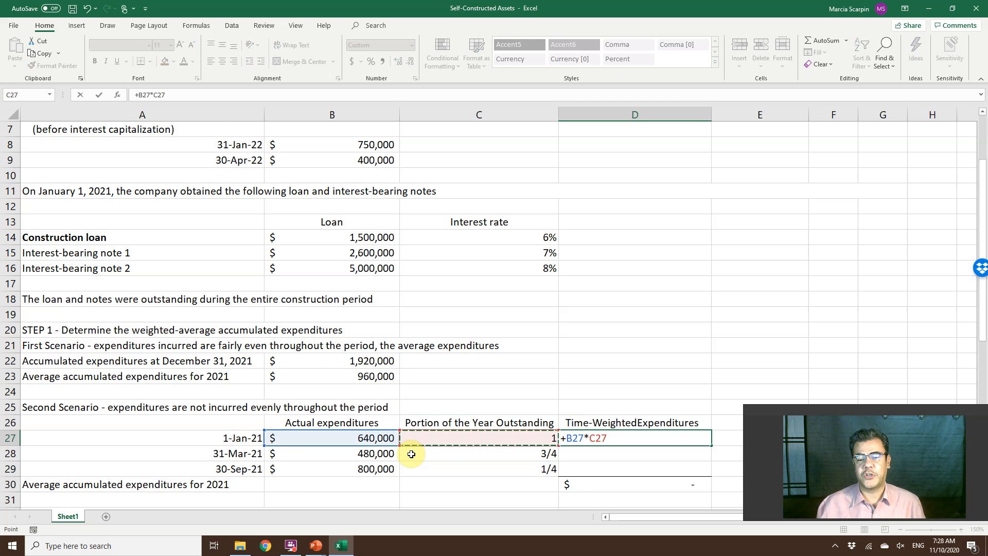
{"action": "key", "text": "Return"}
Calculate the time-weighted expenditures for 31-Mar-21 in D28 with the formula +B28*C28.
{"action": "type", "text": "+"}
{"action": "key", "text": "Left"}
{"action": "key", "text": "Left"}
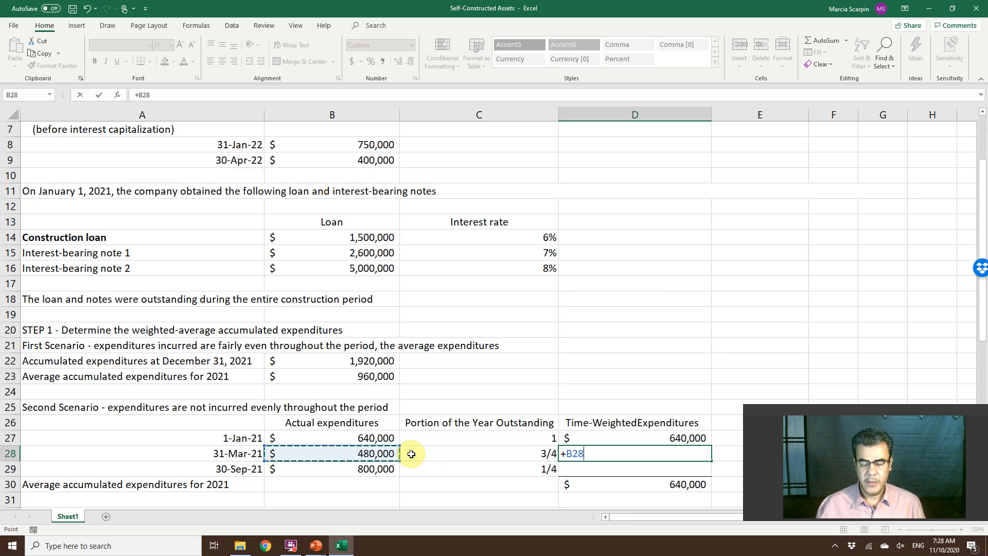
{"action": "type", "text": "*"}
{"action": "key", "text": "Left"}
{"action": "key", "text": "Return"}
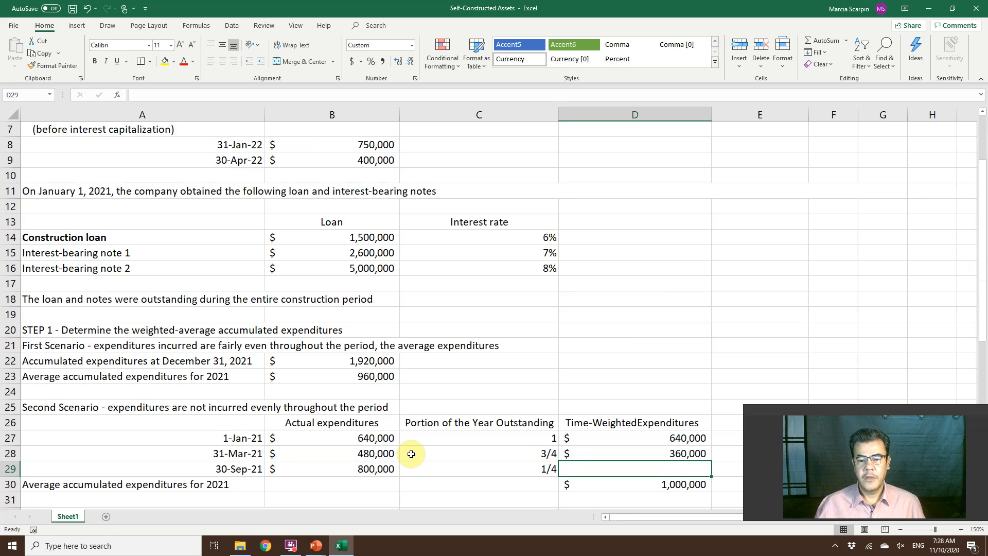
Calculate the time-weighted expenditures for 30-Sep-21 in D29 with the formula +B29*C29.
{"action": "type", "text": "+"}
{"action": "key", "text": "Left"}
{"action": "key", "text": "Left"}
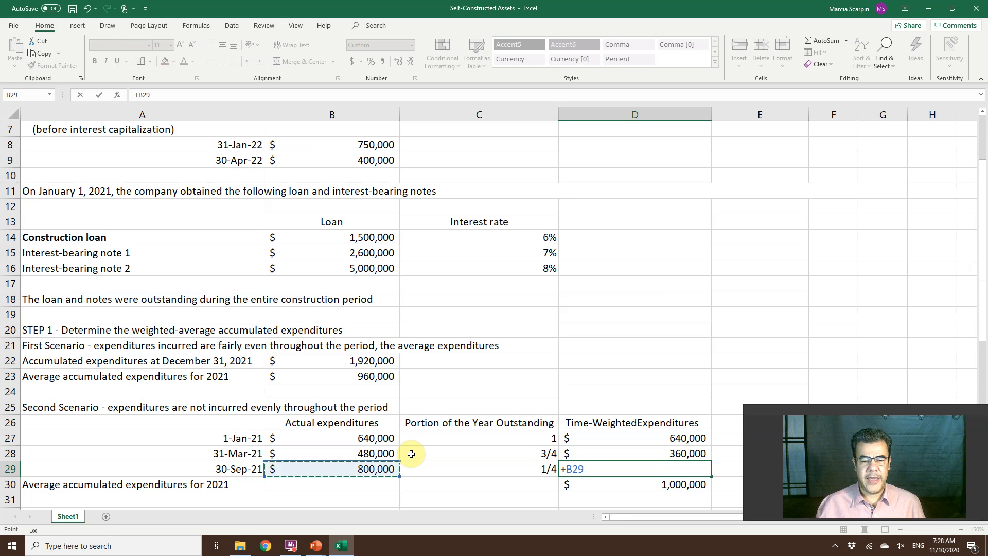
{"action": "type", "text": "*"}
{"action": "key", "text": "Left"}
{"action": "key", "text": "Return"}
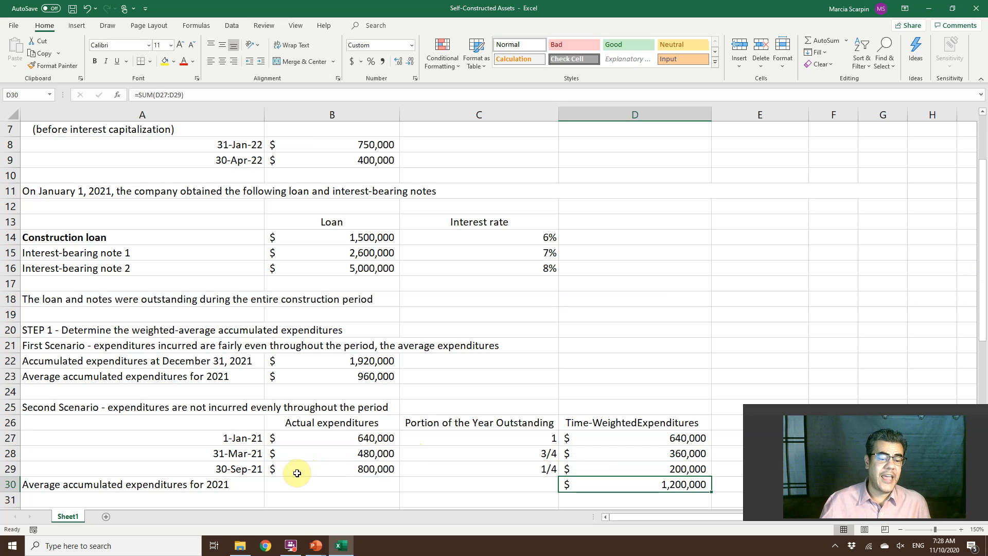
Examine Step 2's specific interest method, tracing the average accumulated expenditures in B34 and the construction loan rate in B35 to their sources.
{"action": "scroll", "coordinate": [297, 473], "scroll_direction": "down", "scroll_amount": 1}
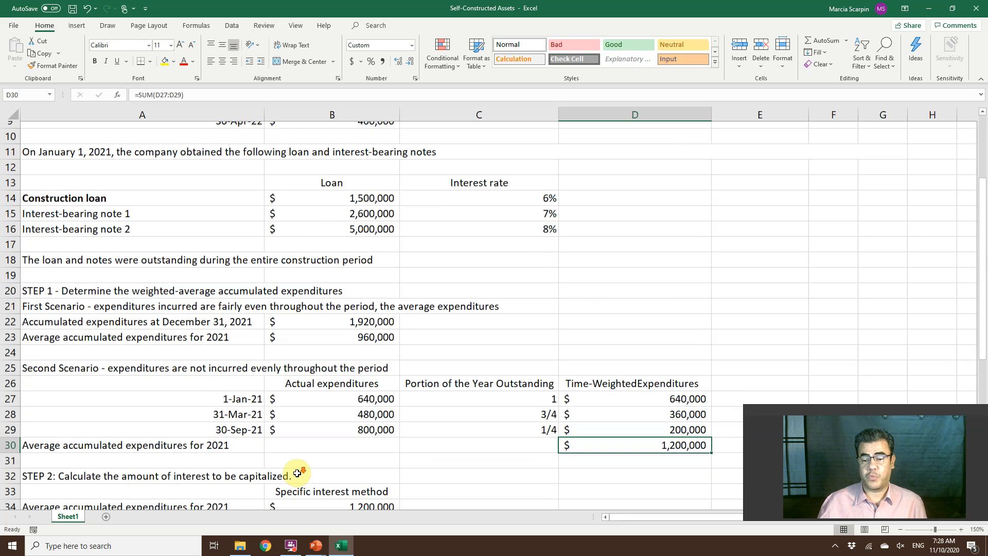
{"action": "double_click", "coordinate": [184, 468]}
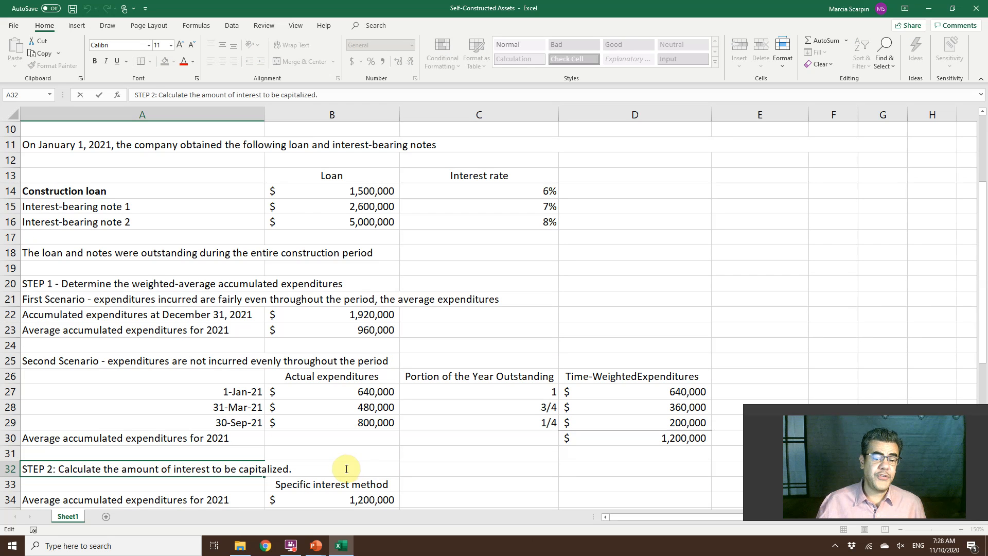
{"action": "left_click", "coordinate": [442, 489]}
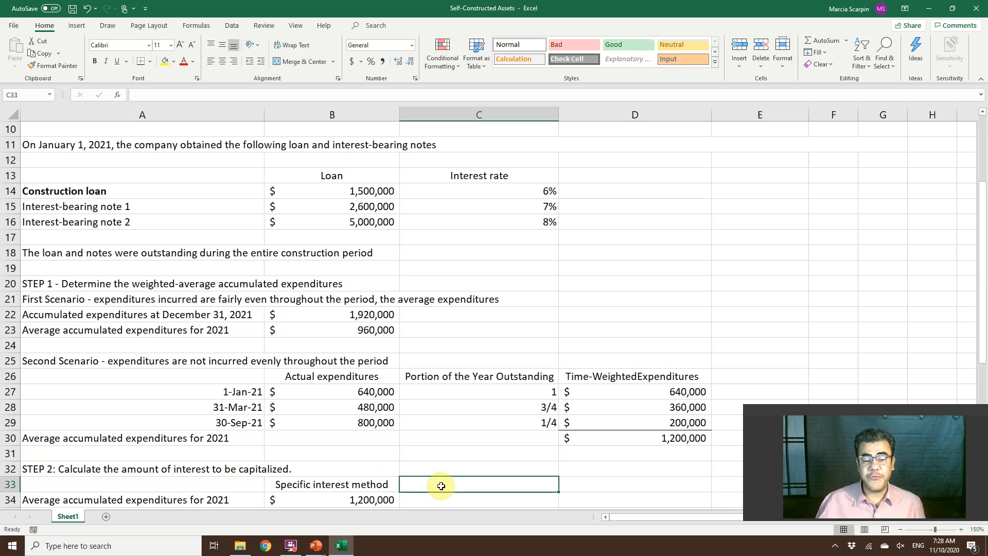
{"action": "left_click", "coordinate": [352, 502]}
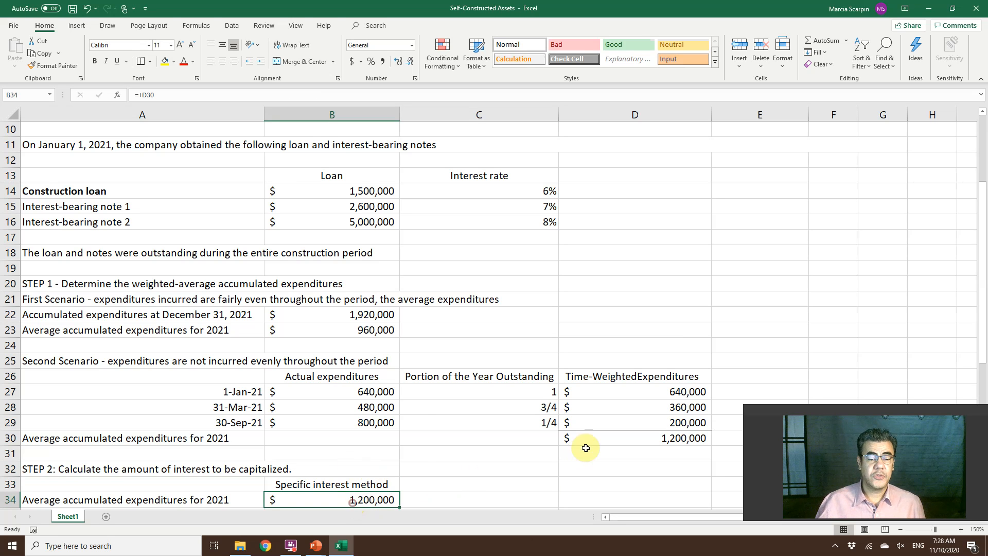
{"action": "left_click", "coordinate": [631, 434]}
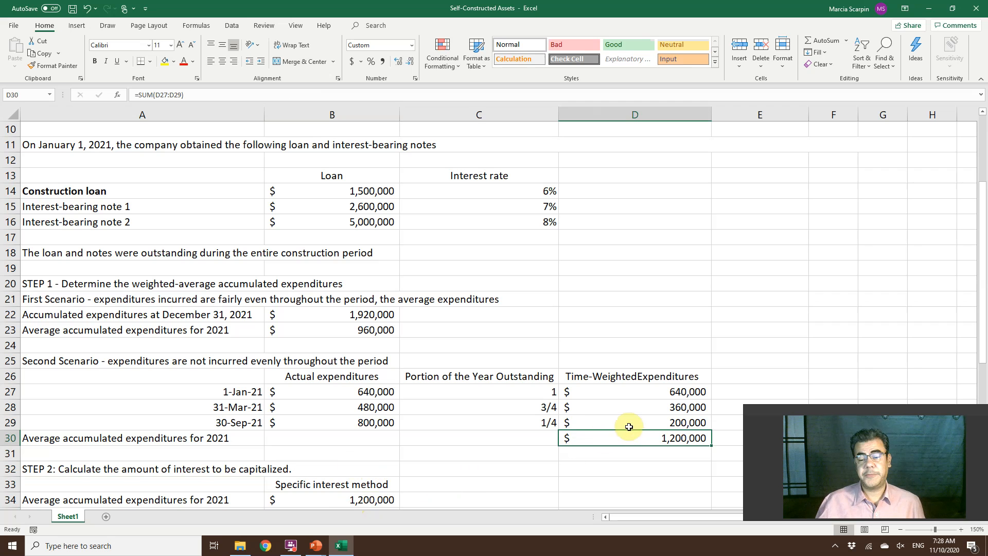
{"action": "left_click", "coordinate": [338, 498]}
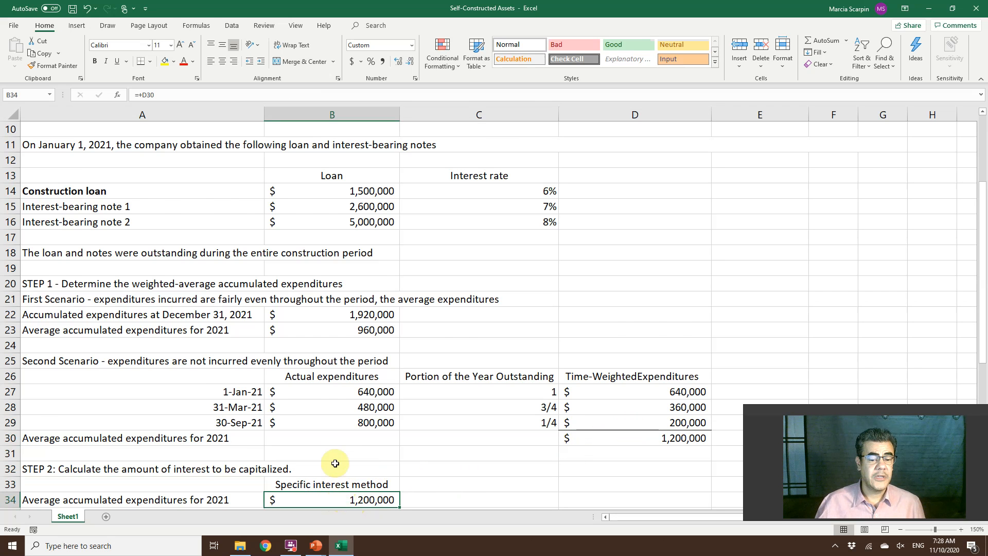
{"action": "scroll", "coordinate": [334, 463], "scroll_direction": "down", "scroll_amount": 1}
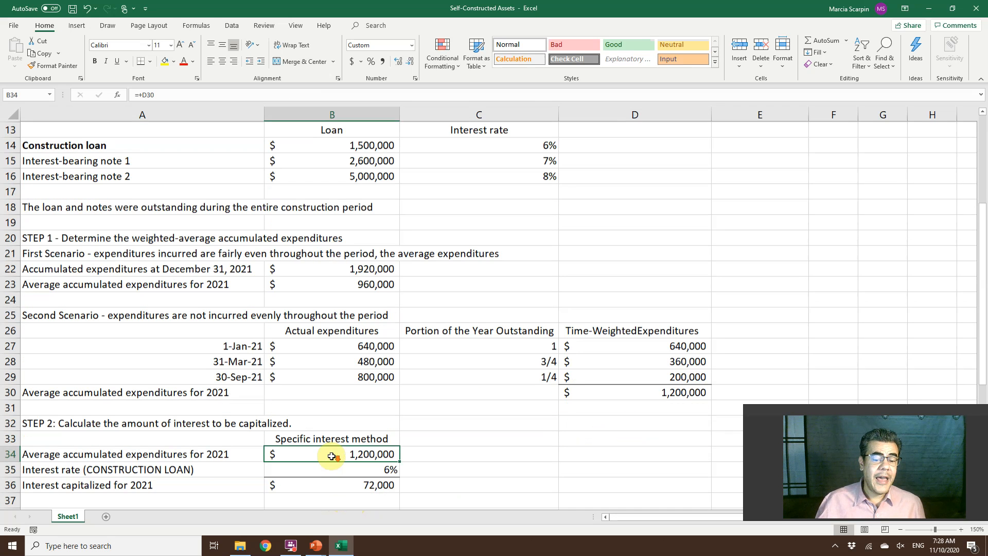
{"action": "left_click", "coordinate": [92, 148]}
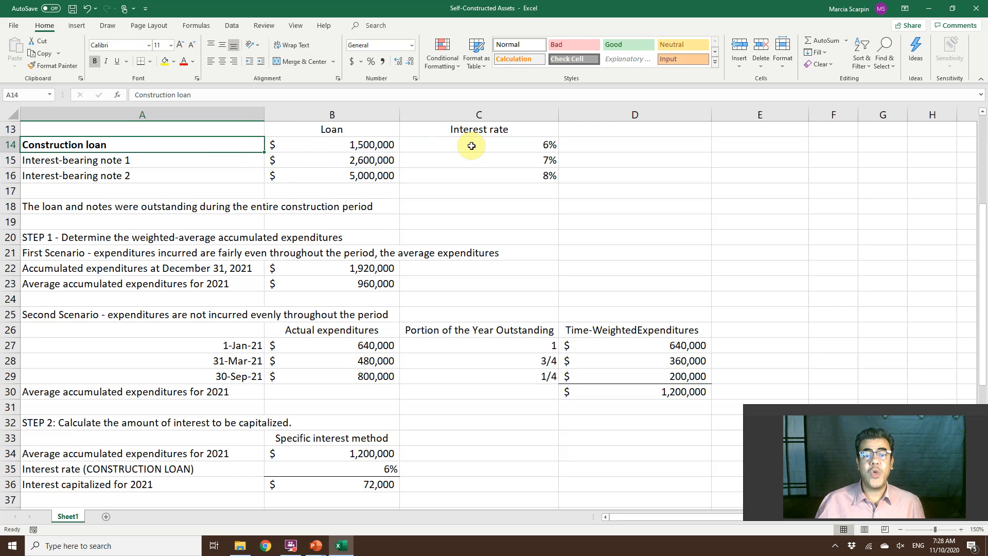
{"action": "left_click", "coordinate": [371, 469]}
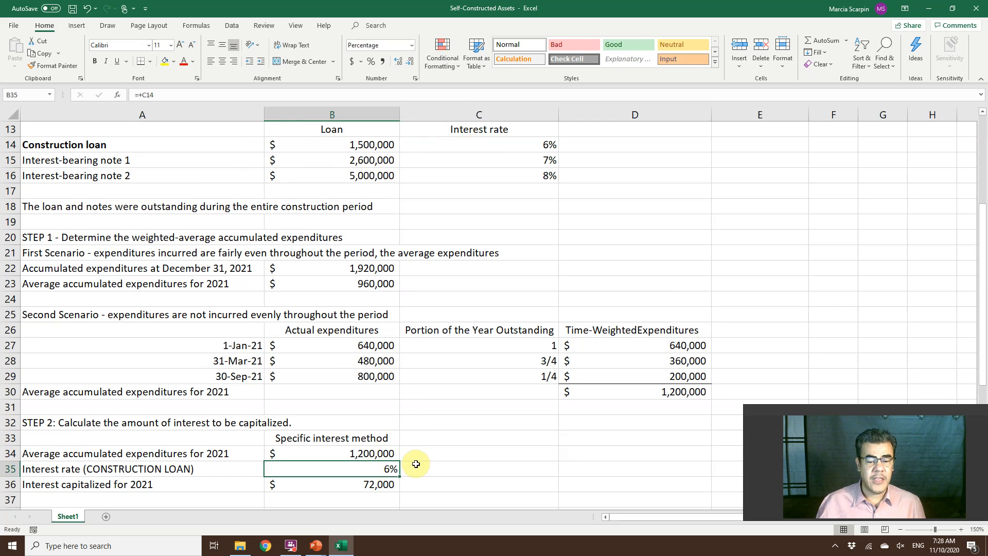
Link the construction loan interest rate in B35 to its source with the formula +C14.
{"action": "type", "text": "+"}
{"action": "left_click", "coordinate": [538, 142]}
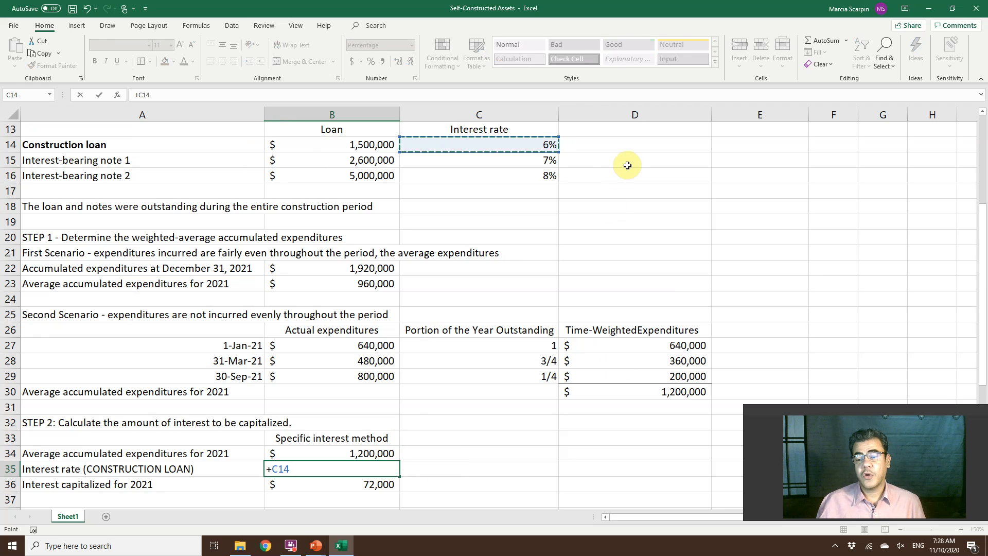
{"action": "key", "text": "Return"}
Clear the specific interest method's interest capitalized for 2021 in B36 and recalculate it with the formula +B34*B35.
{"action": "key", "text": "Delete"}
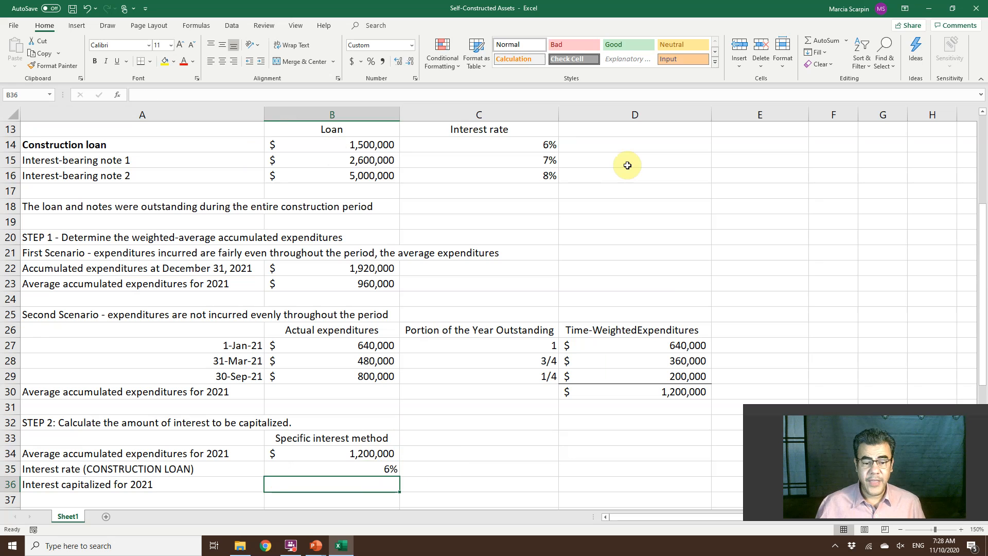
{"action": "type", "text": "+"}
{"action": "key", "text": "Up"}
{"action": "key", "text": "Up"}
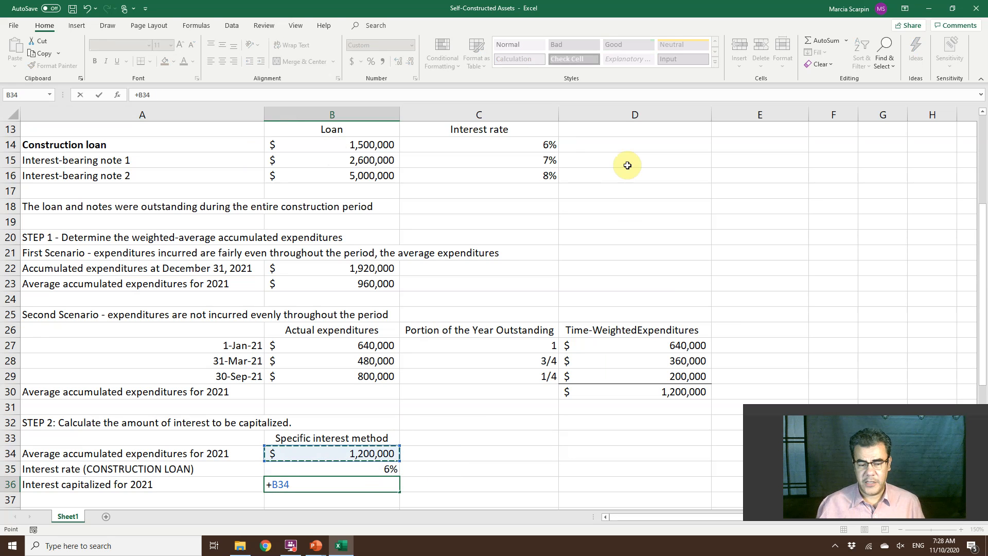
{"action": "type", "text": "*"}
{"action": "key", "text": "Up"}
{"action": "key", "text": "Return"}
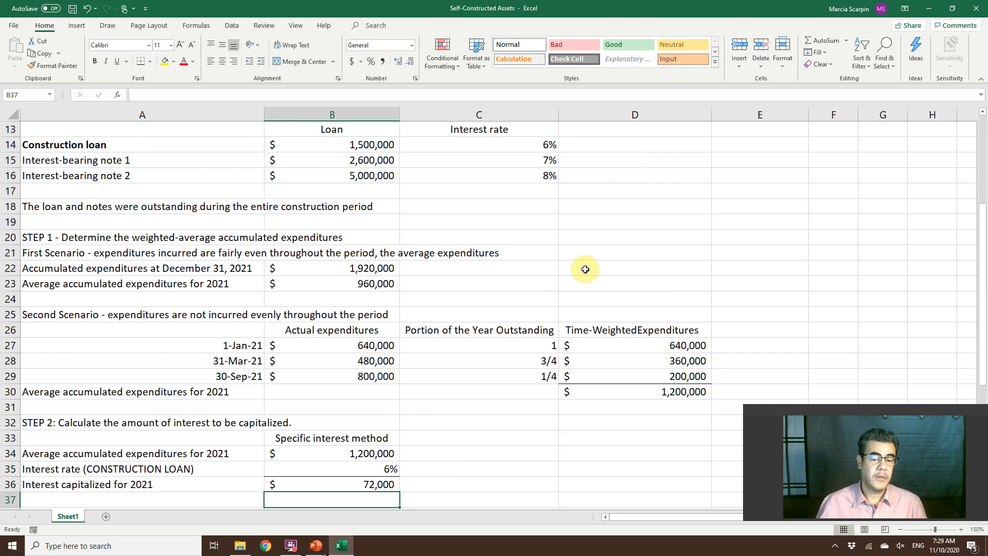
Examine the interest capitalized under the specific interest and weighted-average methods, and the Step 3 comparison table.
{"action": "scroll", "coordinate": [579, 294], "scroll_direction": "down", "scroll_amount": 1}
{"action": "scroll", "coordinate": [578, 293], "scroll_direction": "down", "scroll_amount": 1}
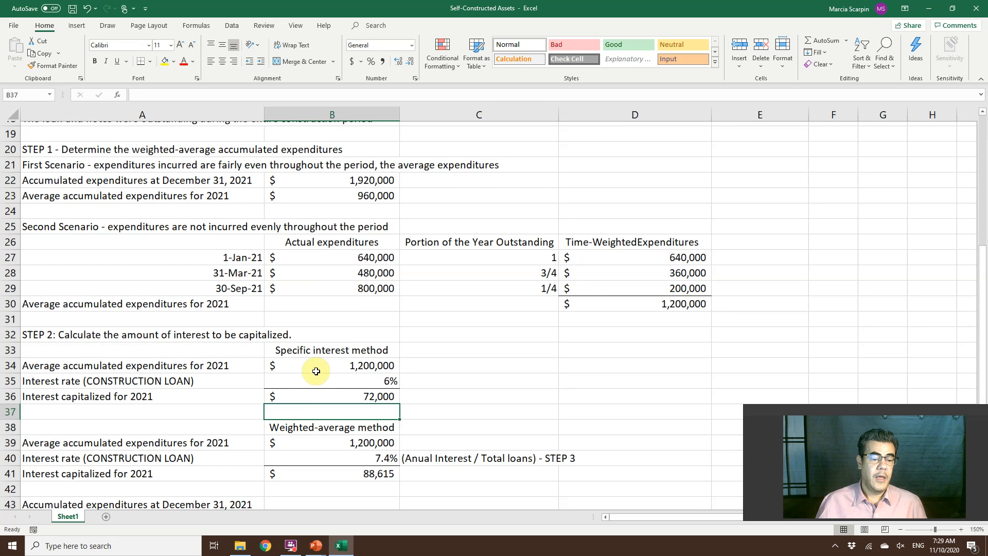
{"action": "scroll", "coordinate": [316, 371], "scroll_direction": "down", "scroll_amount": 1}
{"action": "scroll", "coordinate": [316, 371], "scroll_direction": "down", "scroll_amount": 1}
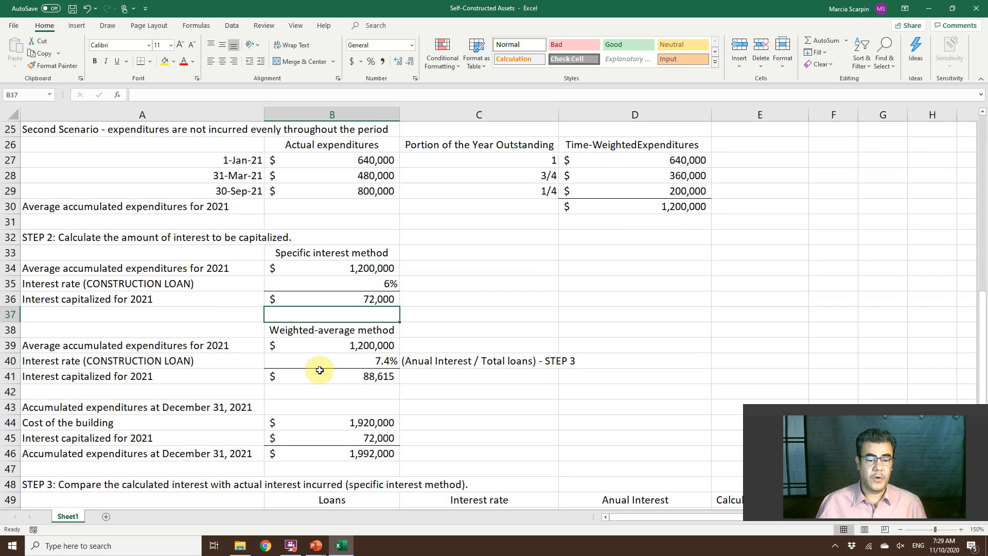
{"action": "scroll", "coordinate": [320, 370], "scroll_direction": "down", "scroll_amount": 1}
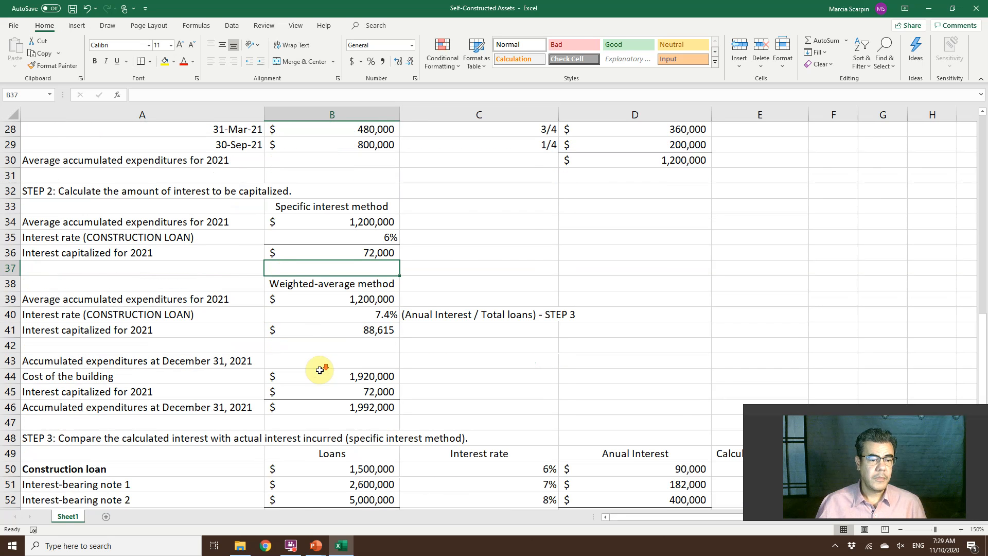
{"action": "scroll", "coordinate": [319, 370], "scroll_direction": "down", "scroll_amount": 2}
{"action": "scroll", "coordinate": [339, 324], "scroll_direction": "up", "scroll_amount": 2}
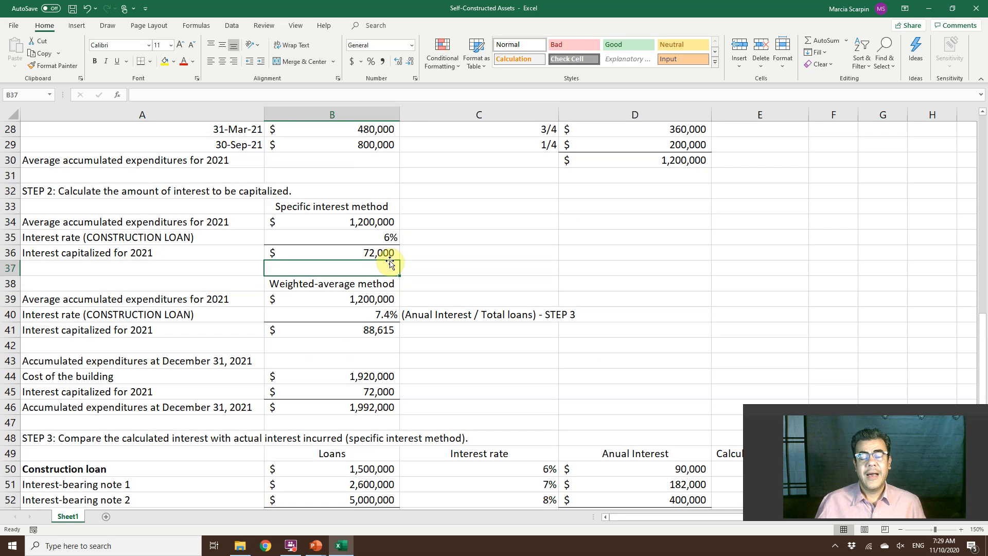
{"action": "left_click", "coordinate": [378, 254]}
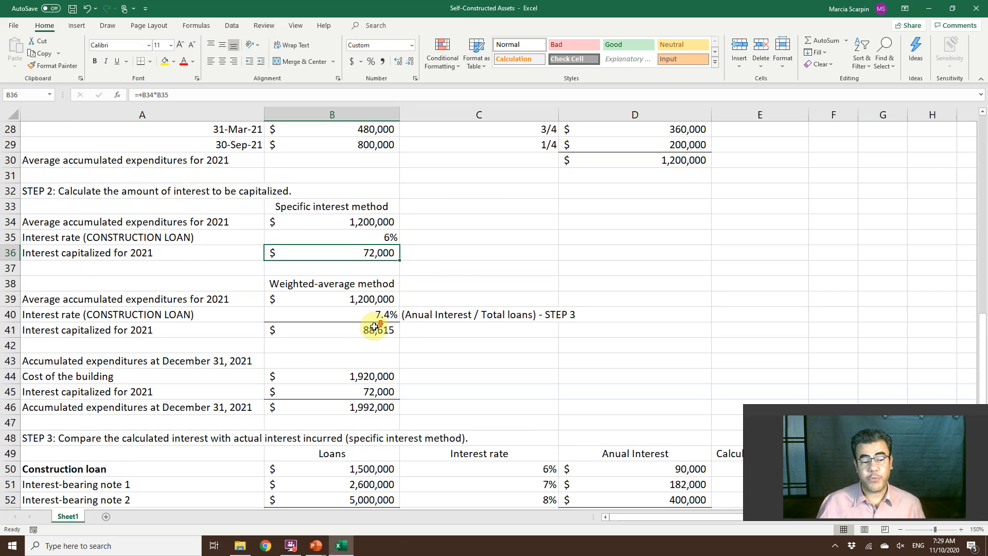
{"action": "scroll", "coordinate": [374, 333], "scroll_direction": "down", "scroll_amount": 1}
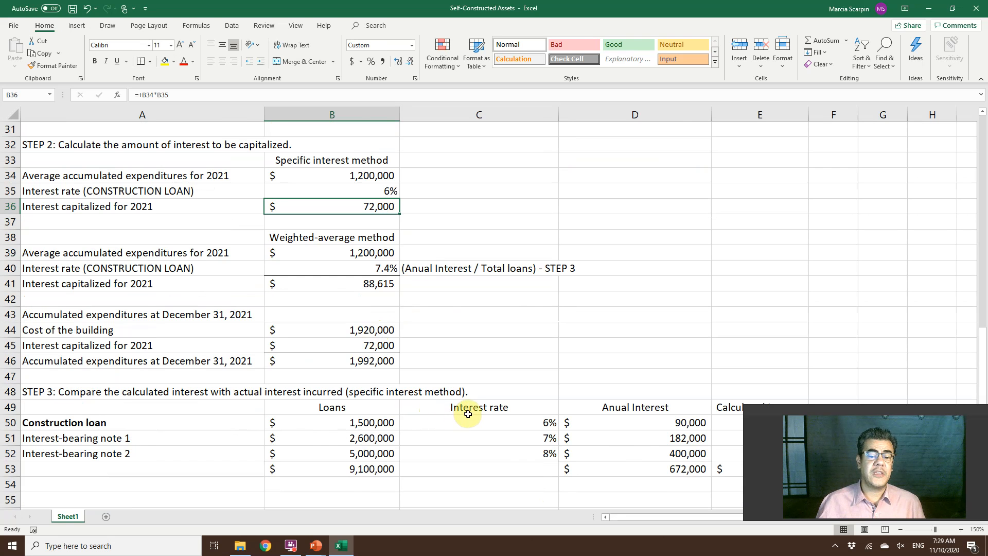
Compare the loans and interest rates in rows 14 to 16 with the Step 3 table and examine the interest total in D53.
{"action": "scroll", "coordinate": [468, 413], "scroll_direction": "up", "scroll_amount": 3}
{"action": "scroll", "coordinate": [468, 411], "scroll_direction": "up", "scroll_amount": 2}
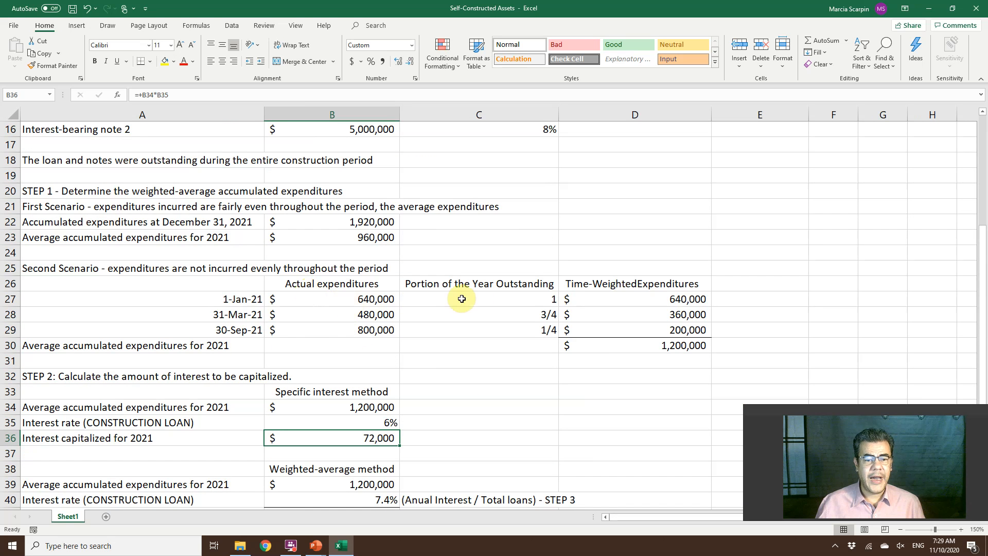
{"action": "scroll", "coordinate": [463, 269], "scroll_direction": "up", "scroll_amount": 3}
{"action": "scroll", "coordinate": [364, 276], "scroll_direction": "up", "scroll_amount": 1}
{"action": "left_click_drag", "start_coordinate": [352, 282], "coordinate": [509, 306]}
{"action": "scroll", "coordinate": [512, 307], "scroll_direction": "down", "scroll_amount": 6}
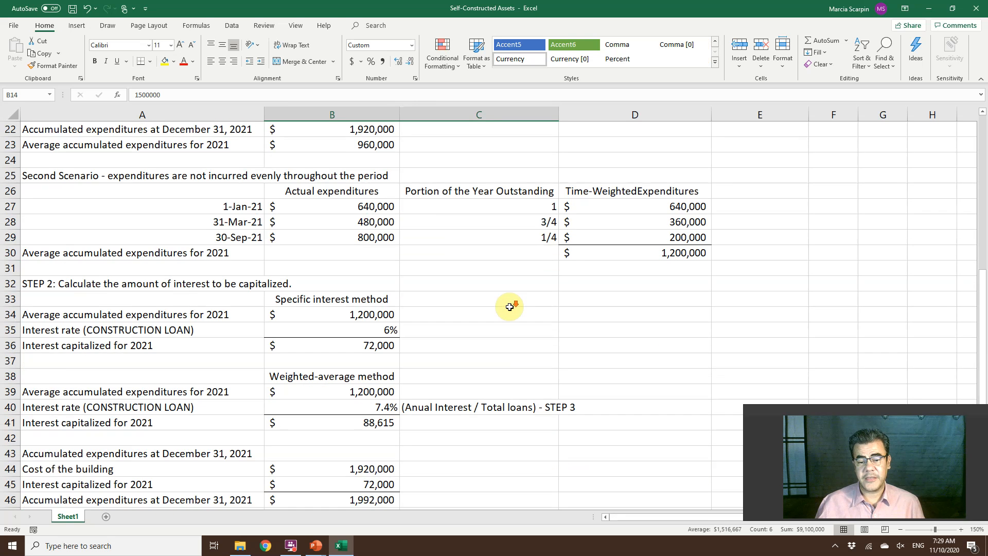
{"action": "scroll", "coordinate": [509, 307], "scroll_direction": "down", "scroll_amount": 5}
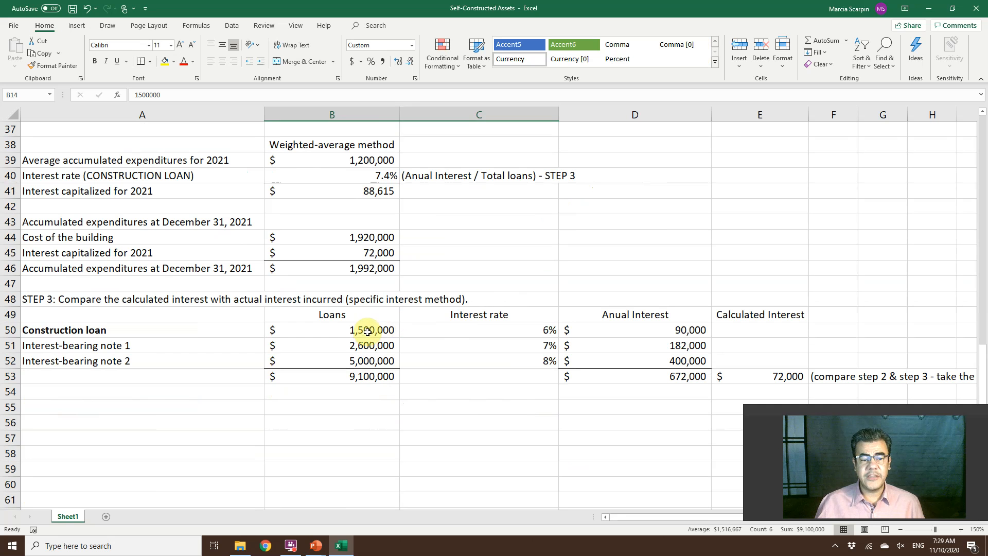
{"action": "left_click_drag", "start_coordinate": [369, 330], "coordinate": [368, 376]}
{"action": "scroll", "coordinate": [450, 225], "scroll_direction": "up", "scroll_amount": 6}
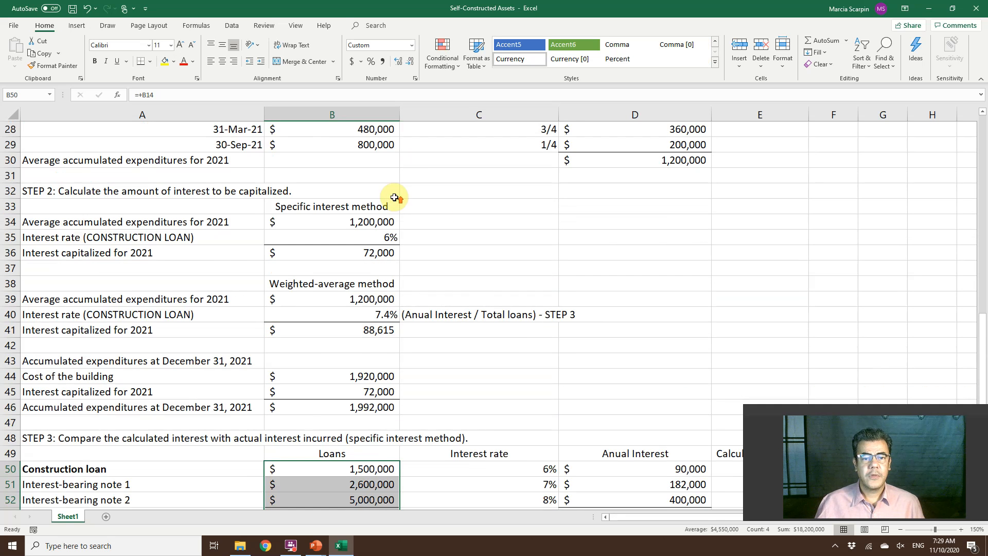
{"action": "scroll", "coordinate": [437, 216], "scroll_direction": "up", "scroll_amount": 2}
{"action": "scroll", "coordinate": [458, 216], "scroll_direction": "up", "scroll_amount": 1}
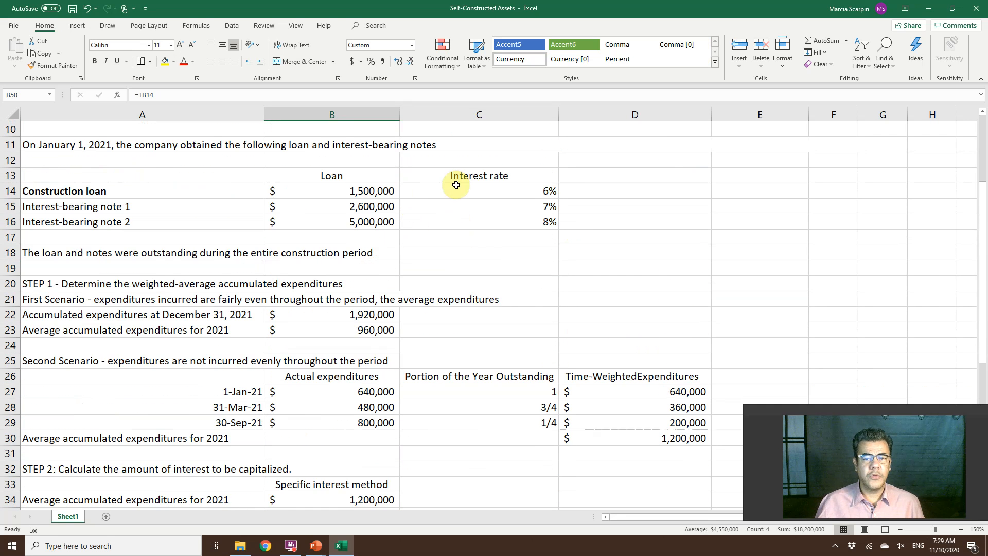
{"action": "scroll", "coordinate": [515, 289], "scroll_direction": "down", "scroll_amount": 1}
{"action": "scroll", "coordinate": [522, 425], "scroll_direction": "down", "scroll_amount": 7}
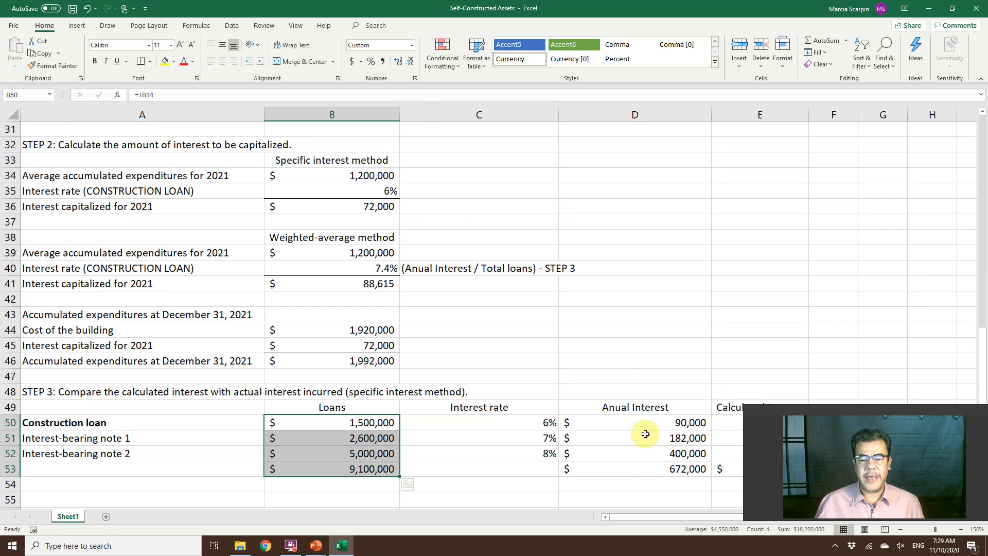
{"action": "left_click", "coordinate": [657, 466]}
{"action": "scroll", "coordinate": [662, 443], "scroll_direction": "down", "scroll_amount": 1}
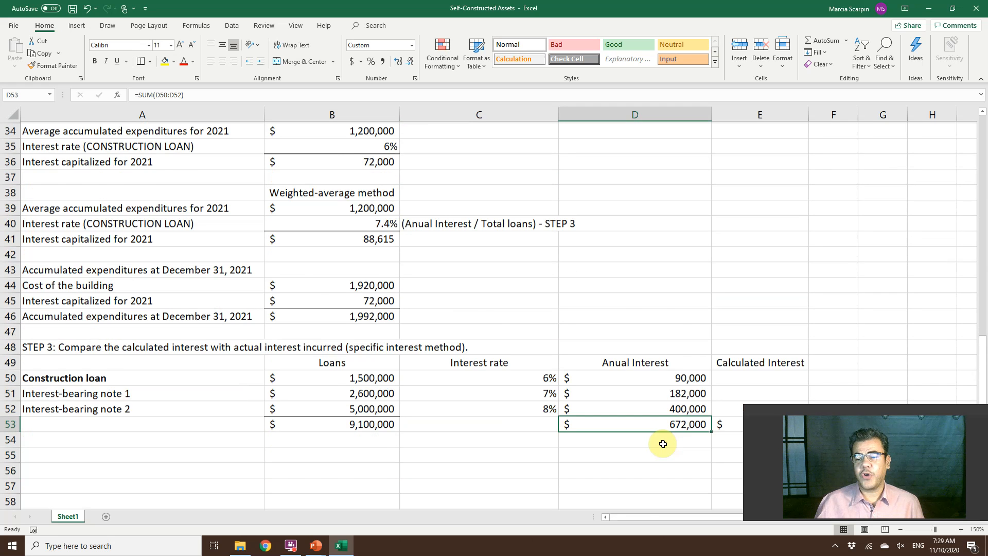
{"action": "scroll", "coordinate": [663, 443], "scroll_direction": "down", "scroll_amount": 1}
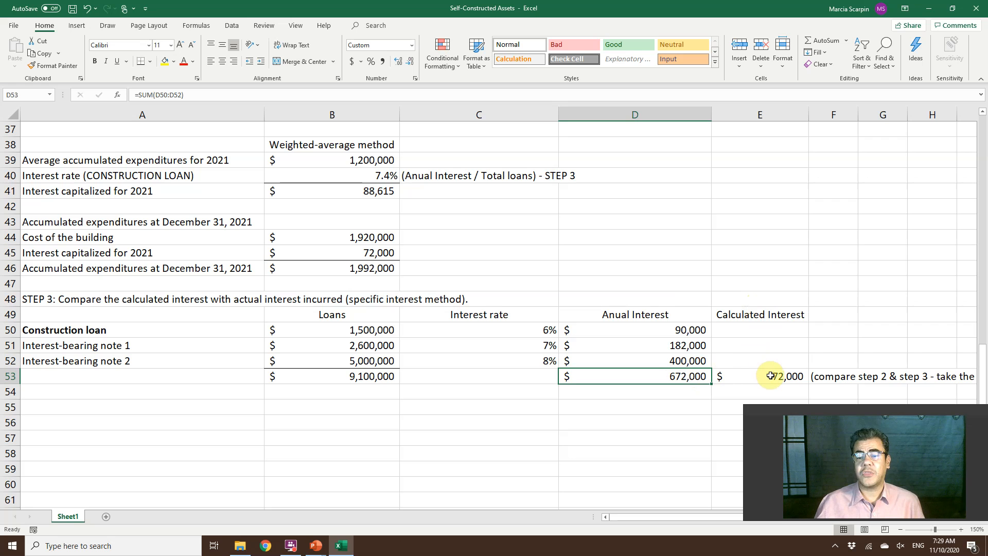
Correct the spelling of the D49 heading in the Step 3 table to Annual Interest.
{"action": "double_click", "coordinate": [617, 314]}
{"action": "type", "text": "n"}
{"action": "key", "text": "Return"}
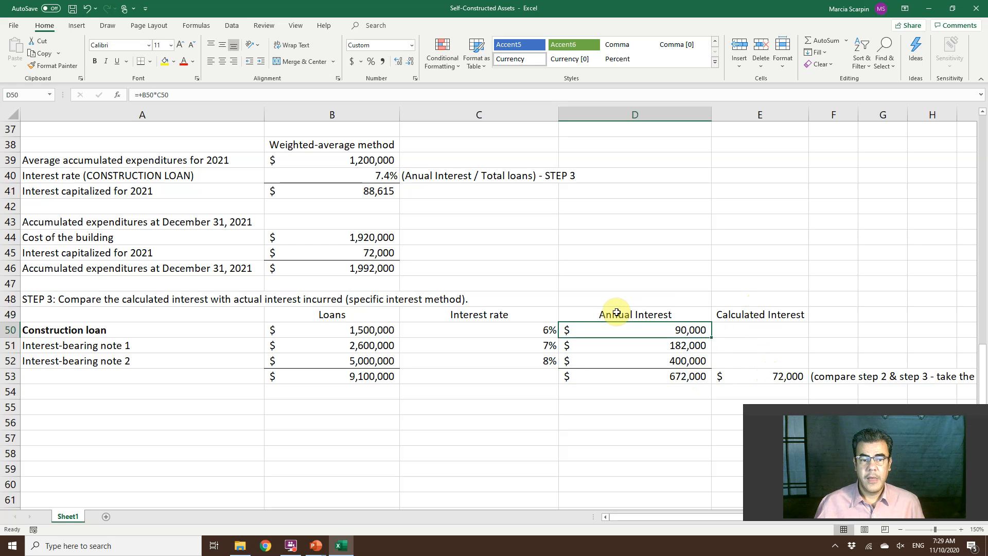
Replace the D49 heading in the Step 3 table with Total Interest.
{"action": "left_click", "coordinate": [651, 315]}
{"action": "type", "text": "Total Interest"}
{"action": "key", "text": "Return"}
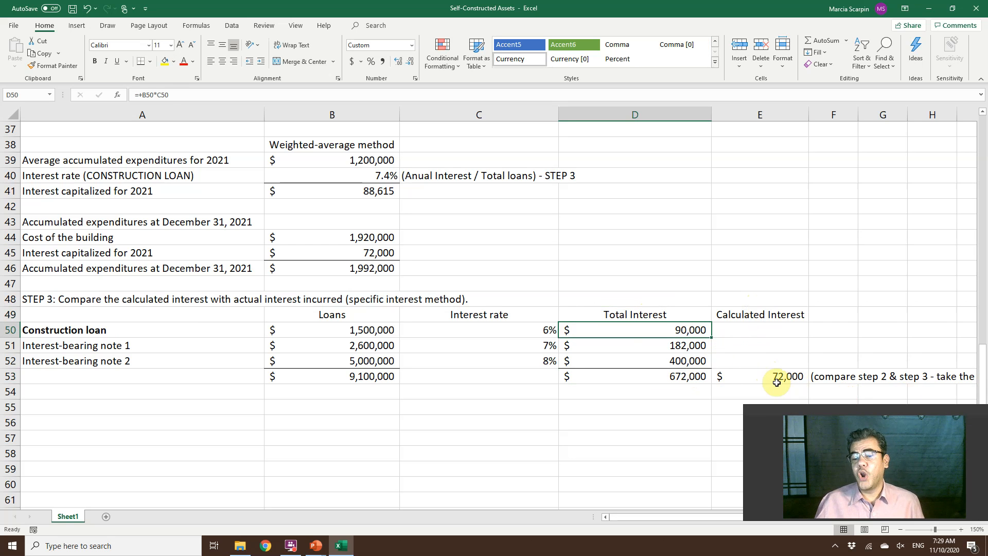
Compare the total interest in D53 with the capitalized interest in B36 and check the calculated interest formula in E53.
{"action": "left_click", "coordinate": [726, 375]}
{"action": "left_click", "coordinate": [681, 379]}
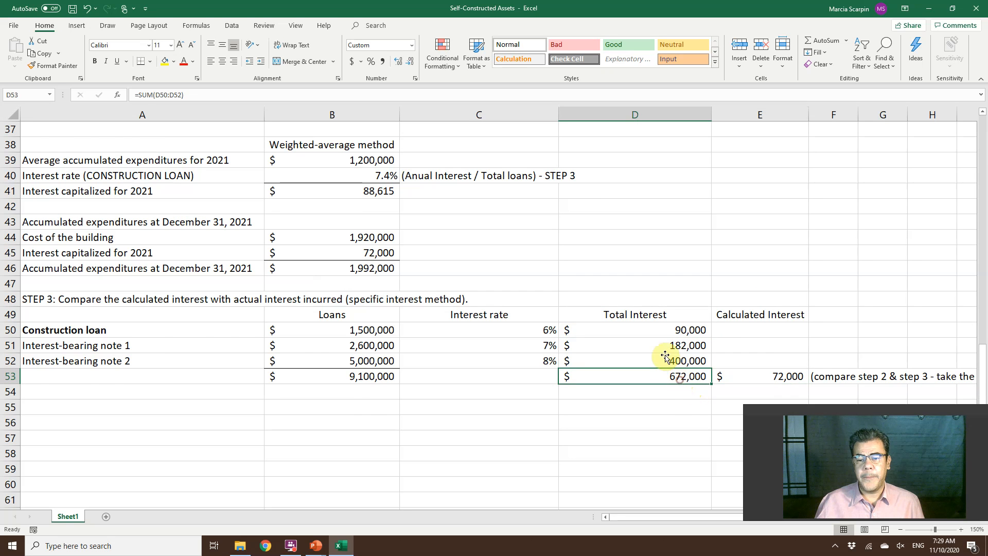
{"action": "scroll", "coordinate": [664, 350], "scroll_direction": "up", "scroll_amount": 1}
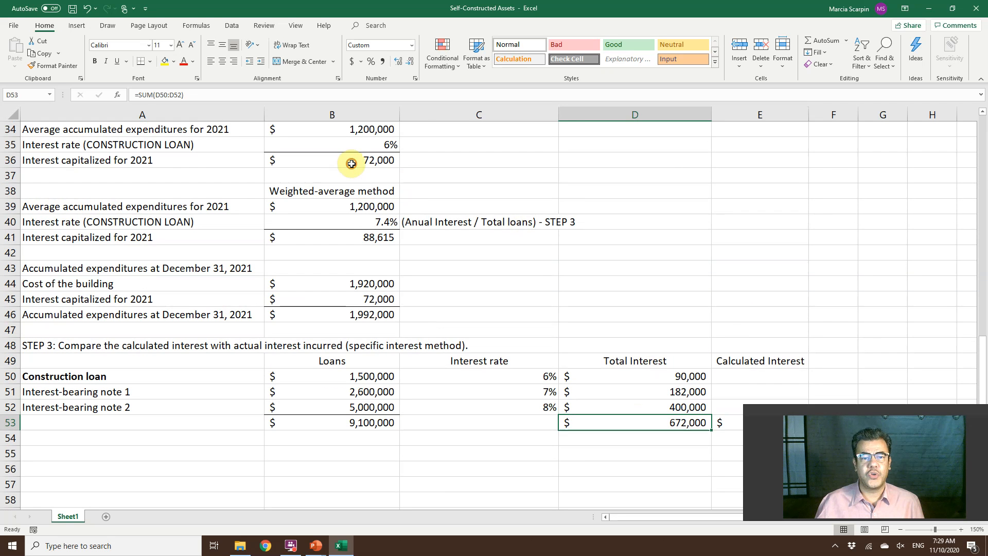
{"action": "left_click", "coordinate": [347, 166]}
{"action": "scroll", "coordinate": [581, 278], "scroll_direction": "down", "scroll_amount": 1}
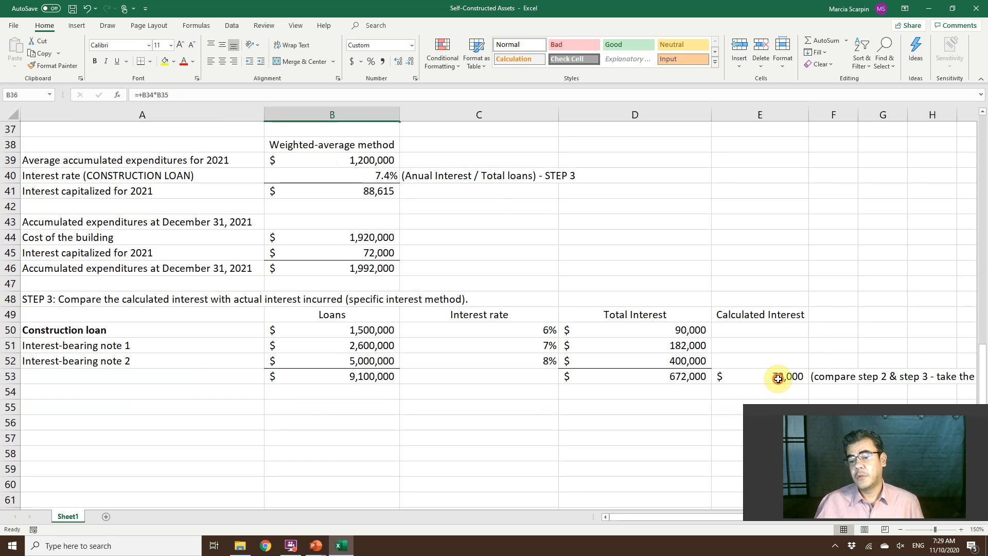
{"action": "left_click", "coordinate": [778, 379]}
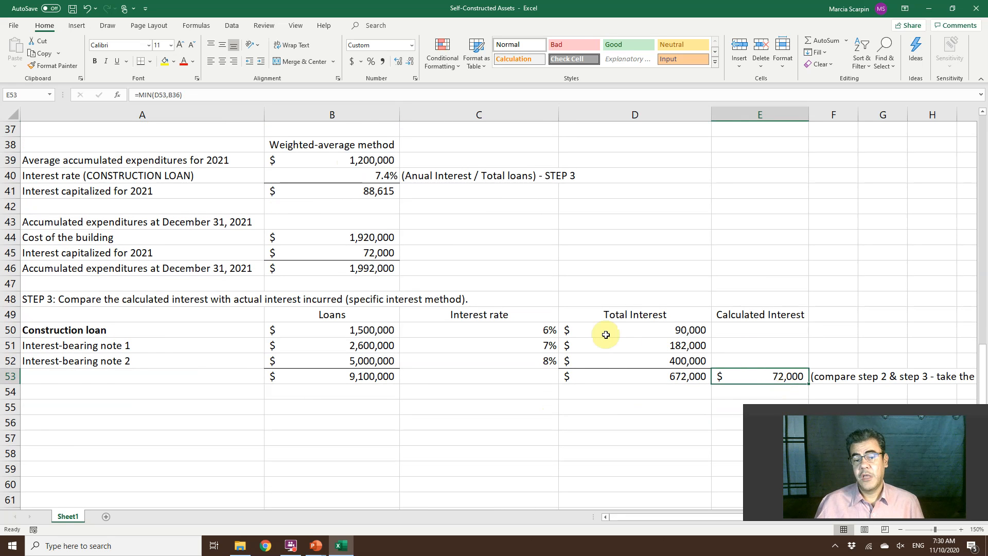
{"action": "scroll", "coordinate": [605, 335], "scroll_direction": "up", "scroll_amount": 3}
{"action": "scroll", "coordinate": [606, 334], "scroll_direction": "down", "scroll_amount": 2}
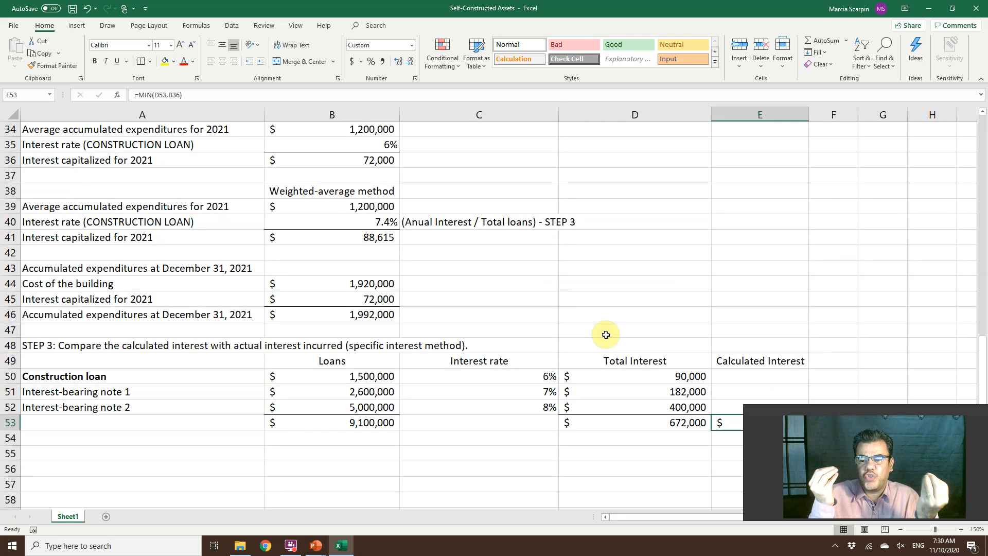
Set the construction loan amount in B14 to 500,000.
{"action": "scroll", "coordinate": [606, 335], "scroll_direction": "up", "scroll_amount": 2}
{"action": "scroll", "coordinate": [606, 335], "scroll_direction": "up", "scroll_amount": 7}
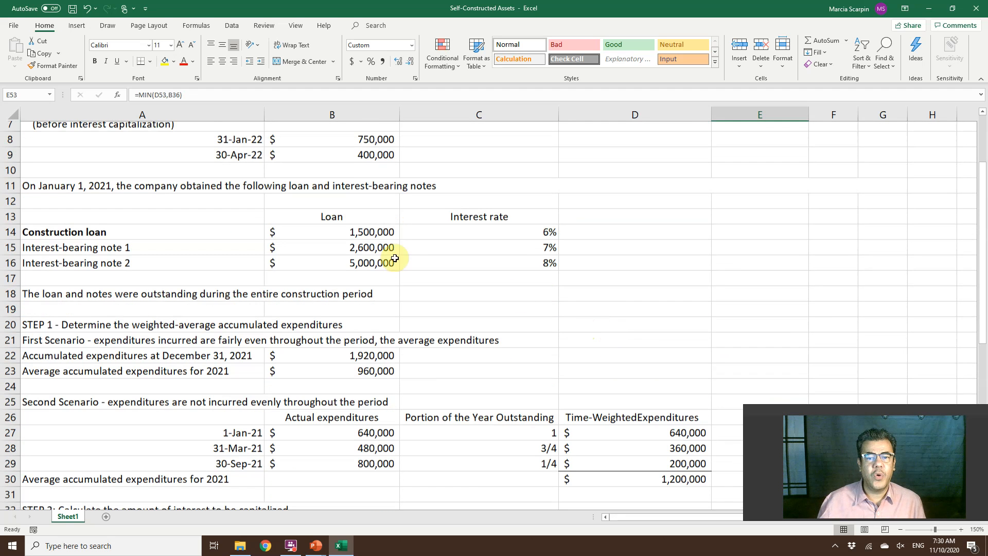
{"action": "scroll", "coordinate": [519, 296], "scroll_direction": "up", "scroll_amount": 1}
{"action": "left_click", "coordinate": [332, 285]}
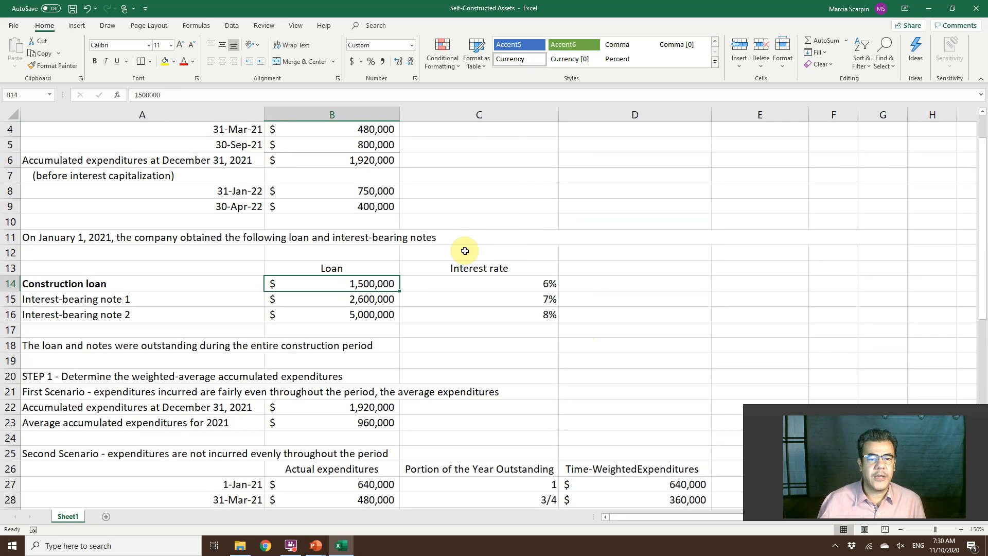
{"action": "type", "text": "5,0"}
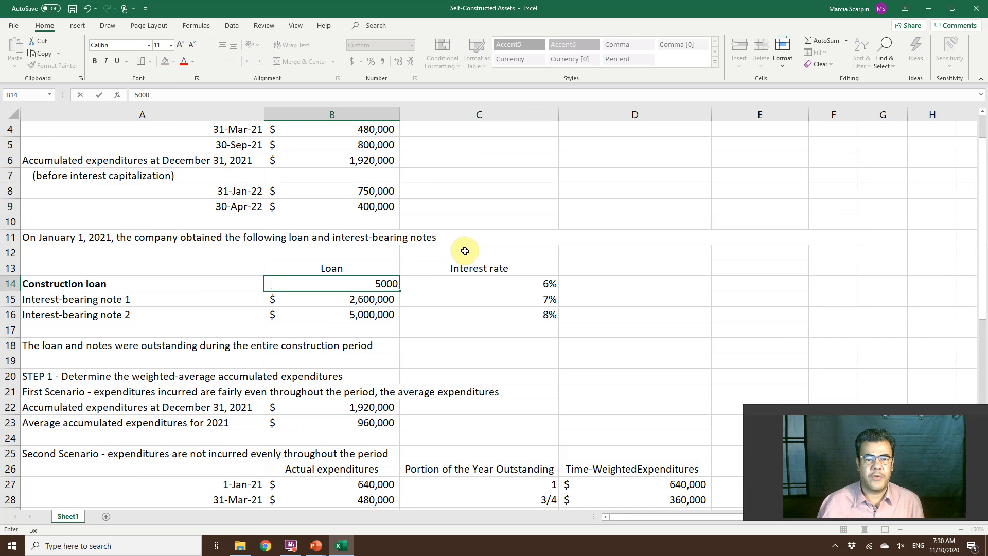
{"action": "type", "text": "00,000"}
{"action": "key", "text": "Return"}
{"action": "key", "text": "Up"}
{"action": "type", "text": "500000"}
{"action": "key", "text": "Return"}
Set interest-bearing note 1 in B15 to 600,000 and interest-bearing note 2 in B16 to 50,000.
{"action": "key", "text": "F2"}
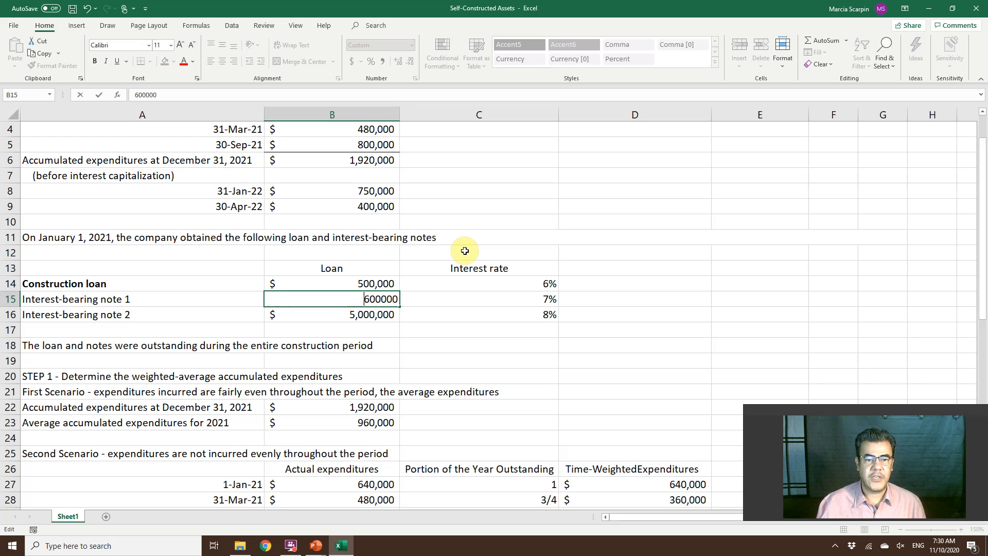
{"action": "key", "text": "Return"}
{"action": "key", "text": "F2"}
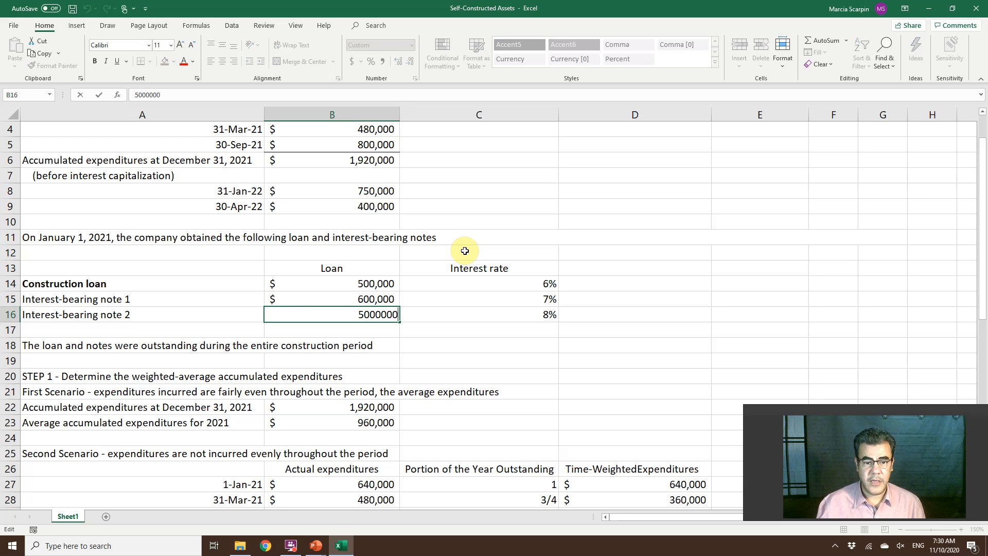
{"action": "key", "text": "BackSpace"}
{"action": "key", "text": "BackSpace"}
{"action": "key", "text": "Return"}
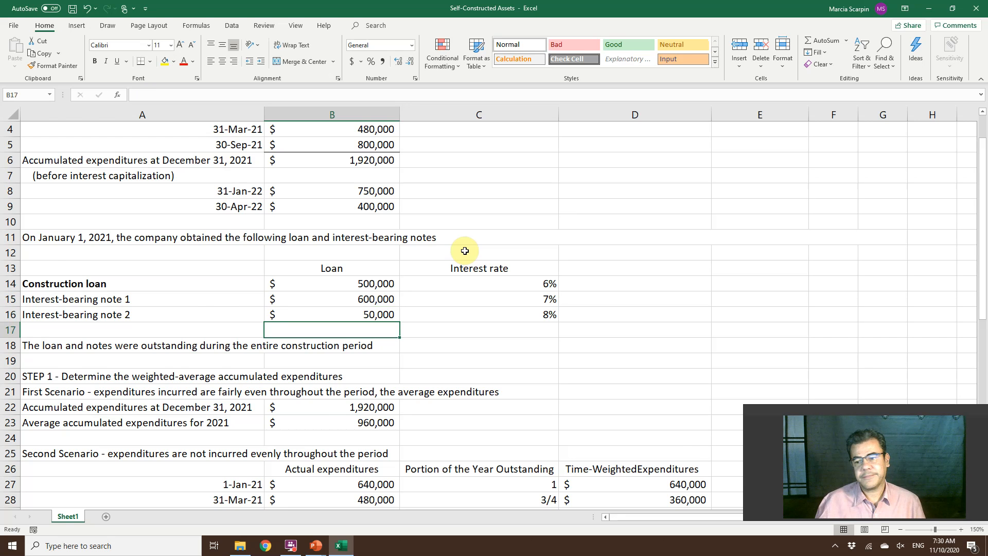
Compare the Step 3 total interest with the interest capitalized under both Step 2 methods for the new loan amounts.
{"action": "scroll", "coordinate": [464, 250], "scroll_direction": "down", "scroll_amount": 5}
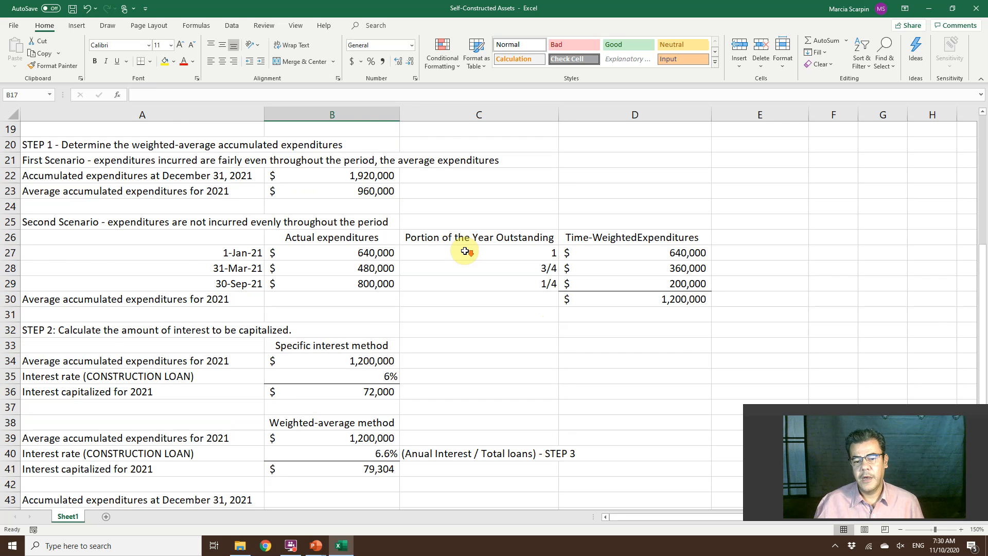
{"action": "scroll", "coordinate": [465, 250], "scroll_direction": "down", "scroll_amount": 7}
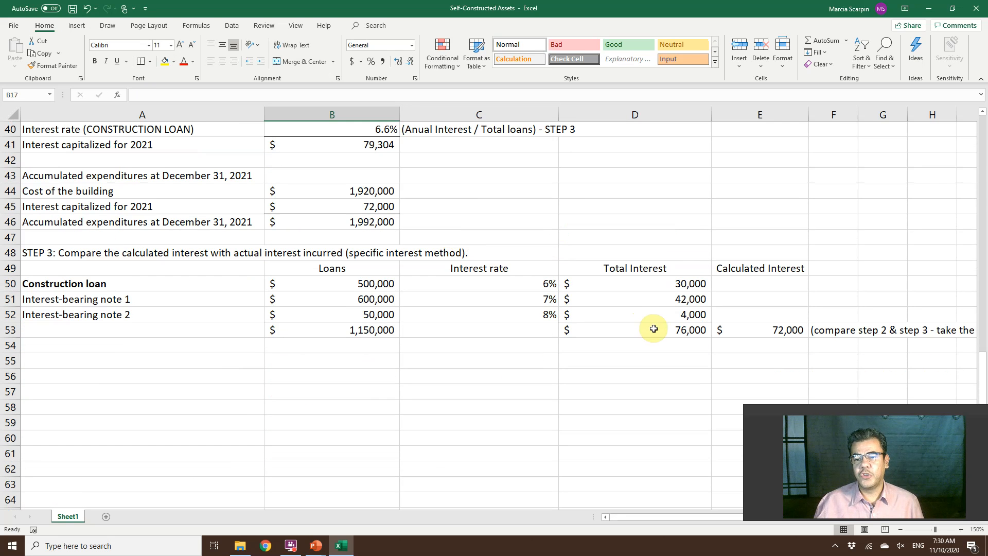
{"action": "scroll", "coordinate": [652, 328], "scroll_direction": "up", "scroll_amount": 2}
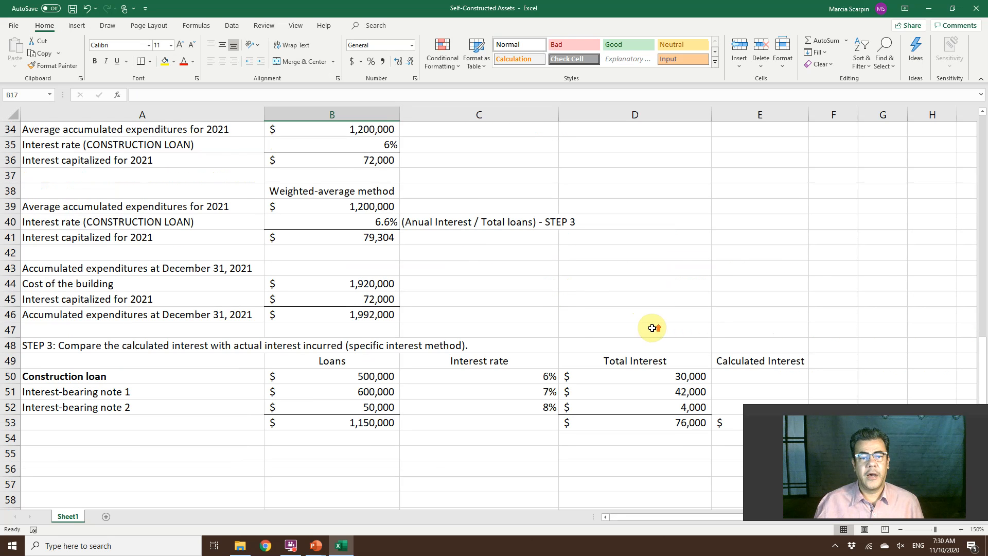
{"action": "scroll", "coordinate": [652, 327], "scroll_direction": "up", "scroll_amount": 1}
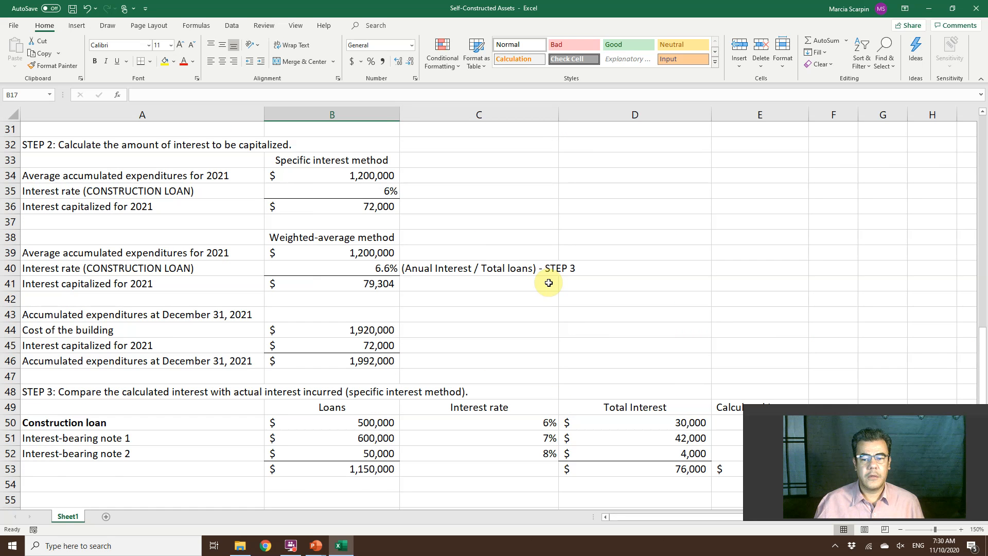
Set the interest-bearing note 1 loan amount in B15 to 60,000.
{"action": "scroll", "coordinate": [549, 282], "scroll_direction": "up", "scroll_amount": 9}
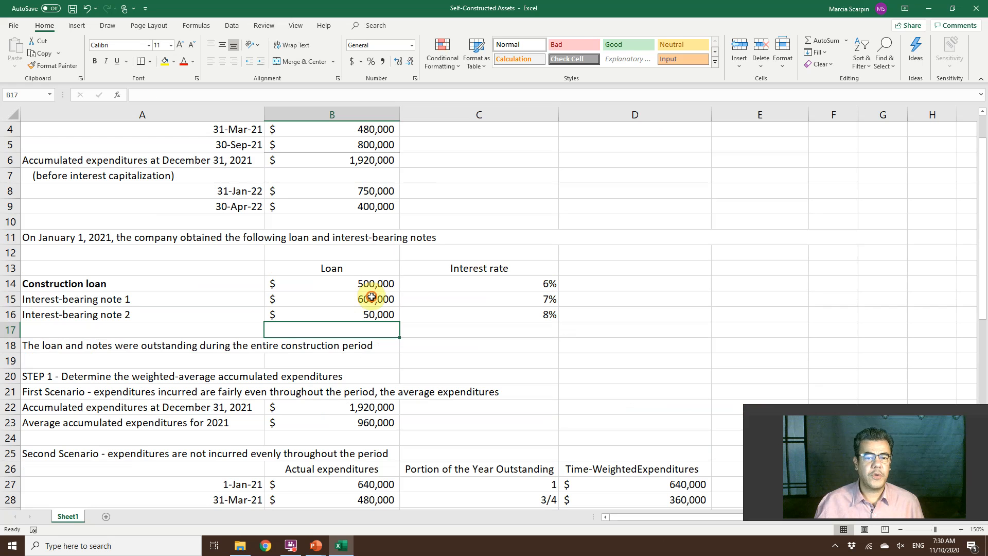
{"action": "left_click", "coordinate": [372, 297]}
{"action": "double_click", "coordinate": [237, 94]}
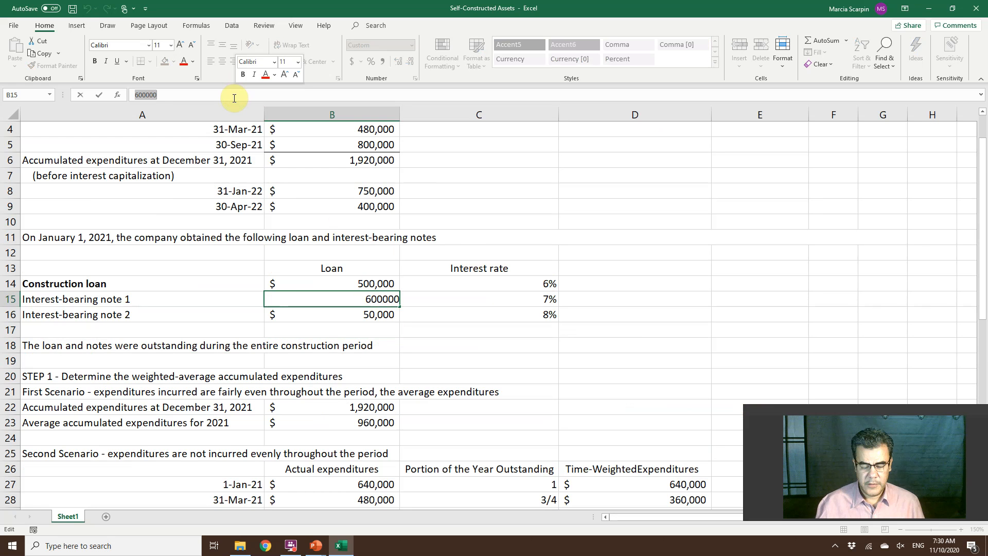
{"action": "type", "text": "640,000"}
{"action": "key", "text": "Return"}
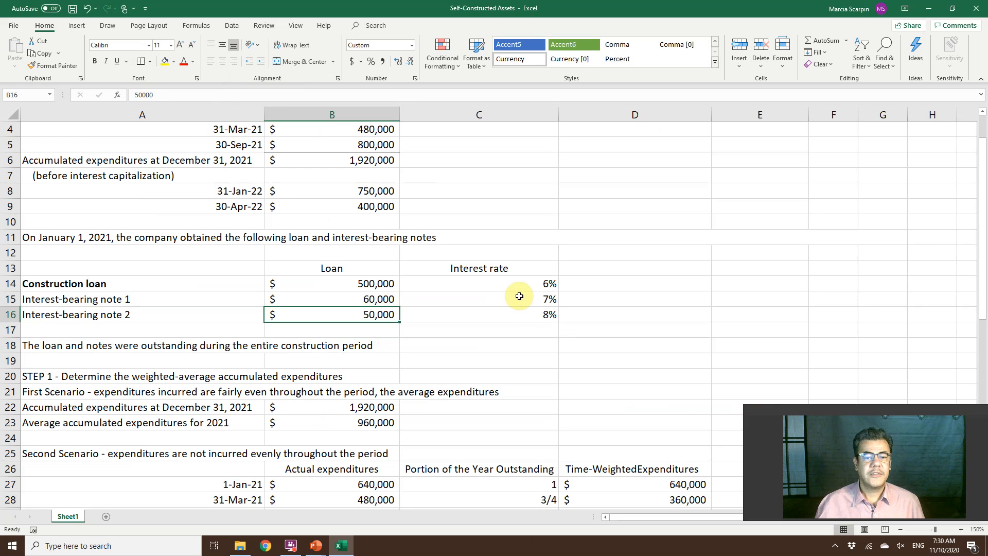
Compare the total interest in D53 and the calculated interest in E53 with the interest capitalized in Step 2.
{"action": "scroll", "coordinate": [516, 316], "scroll_direction": "down", "scroll_amount": 5}
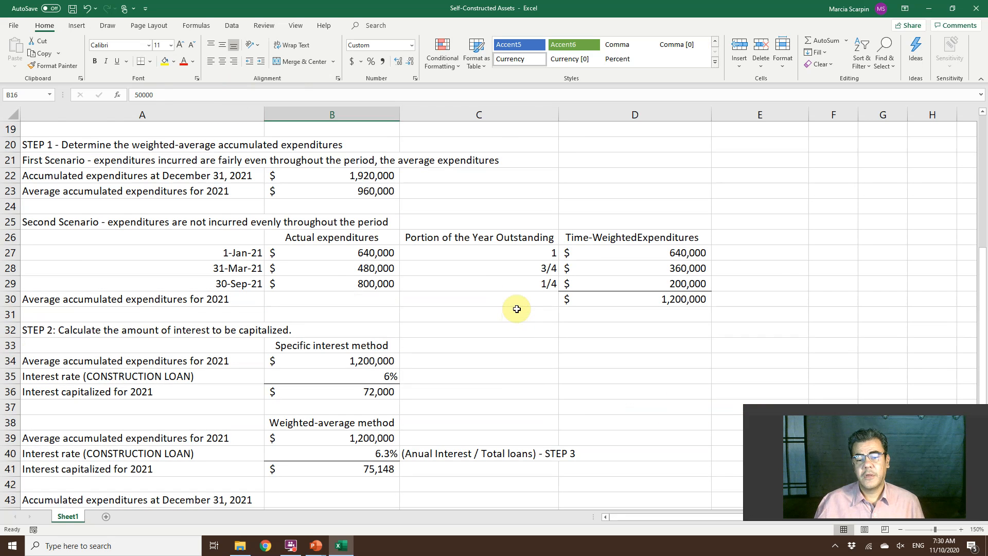
{"action": "scroll", "coordinate": [516, 314], "scroll_direction": "down", "scroll_amount": 7}
{"action": "left_click", "coordinate": [653, 330]}
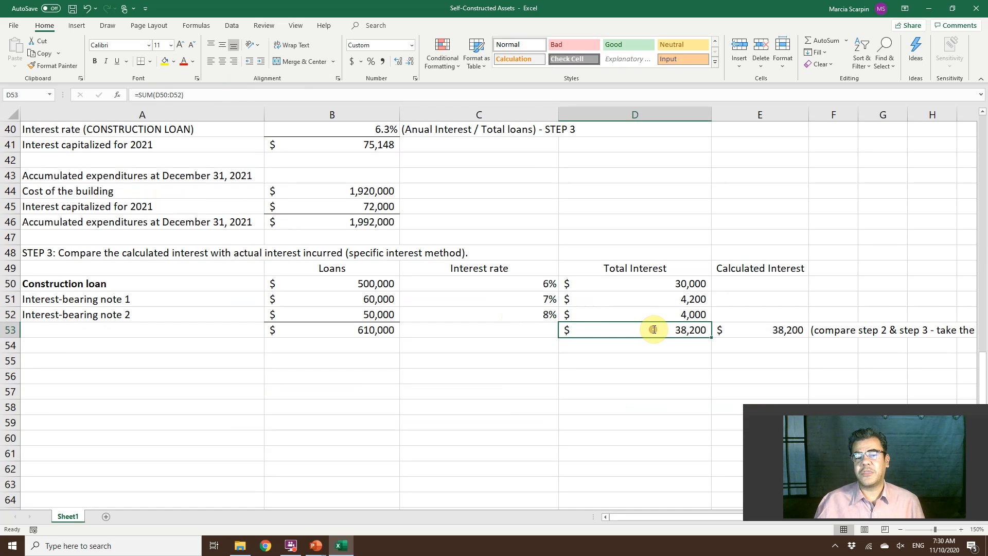
{"action": "double_click", "coordinate": [653, 329]}
{"action": "left_click", "coordinate": [778, 340]}
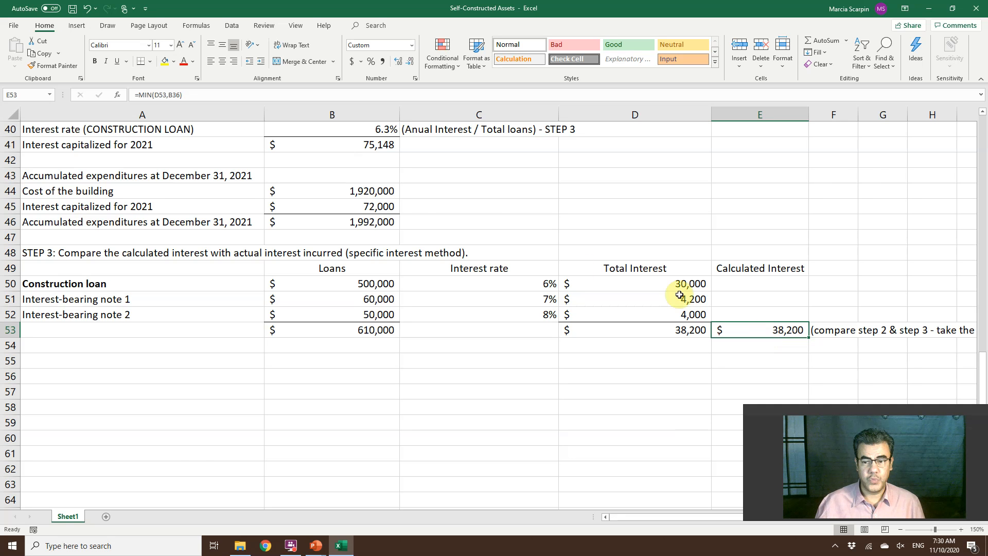
{"action": "left_click", "coordinate": [487, 208]}
{"action": "scroll", "coordinate": [490, 208], "scroll_direction": "up", "scroll_amount": 5}
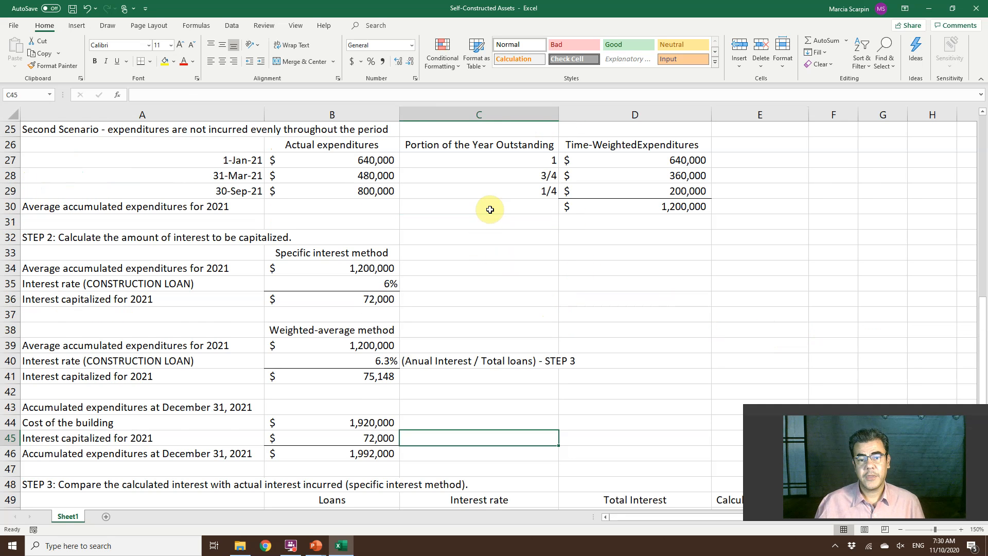
{"action": "scroll", "coordinate": [490, 209], "scroll_direction": "down", "scroll_amount": 3}
Undo all the test loan amounts entered in B14, B15 and B16.
{"action": "key", "text": "ctrl+z"}
{"action": "key", "text": "ctrl+z"}
{"action": "scroll", "coordinate": [490, 209], "scroll_direction": "up", "scroll_amount": 2}
{"action": "key", "text": "Up"}
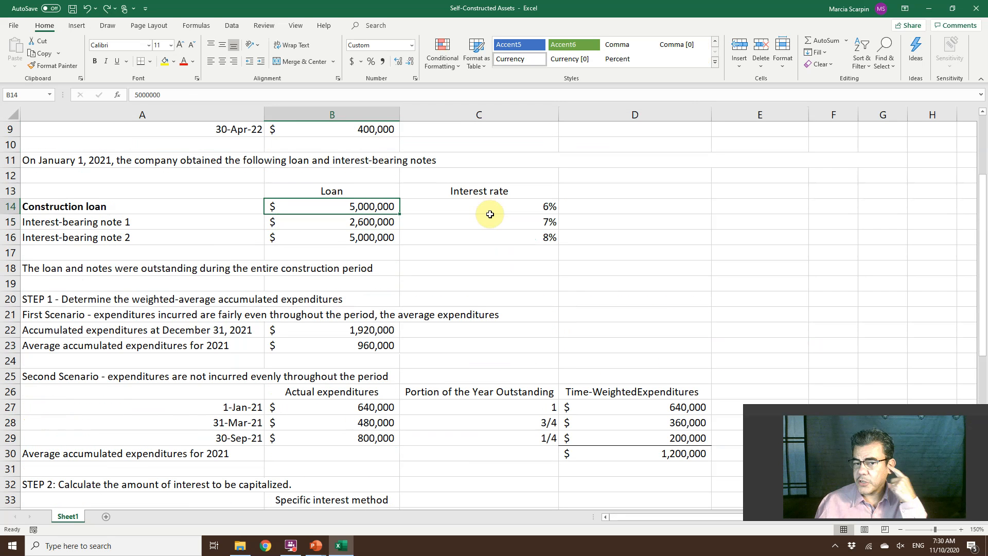
Clear B45 and B44 in the accumulated expenditures block and re-enter the cost of the building in B44 as a reference to B6.
{"action": "scroll", "coordinate": [490, 214], "scroll_direction": "down", "scroll_amount": 4}
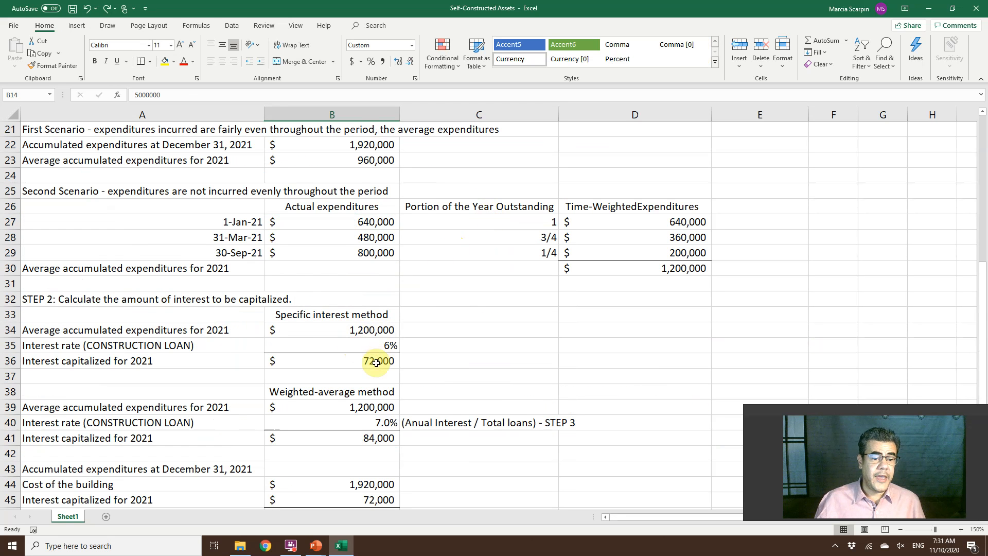
{"action": "scroll", "coordinate": [355, 409], "scroll_direction": "down", "scroll_amount": 1}
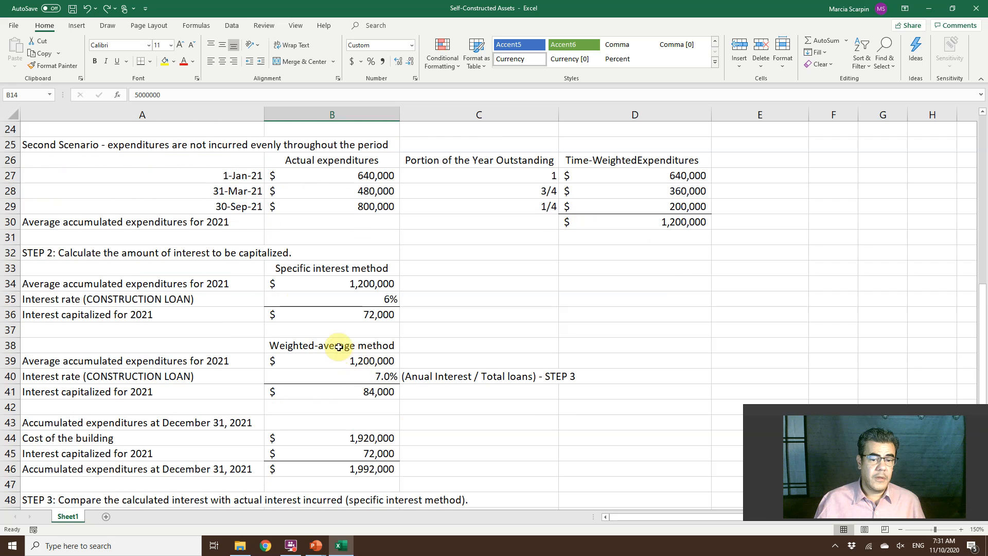
{"action": "scroll", "coordinate": [342, 360], "scroll_direction": "down", "scroll_amount": 2}
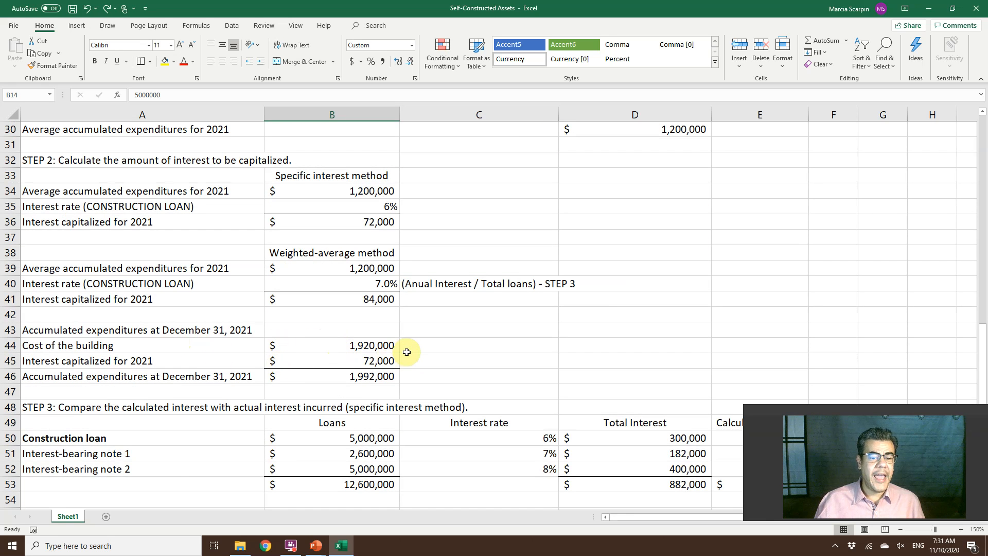
{"action": "left_click", "coordinate": [386, 359]}
{"action": "key", "text": "Delete"}
{"action": "left_click", "coordinate": [319, 343]}
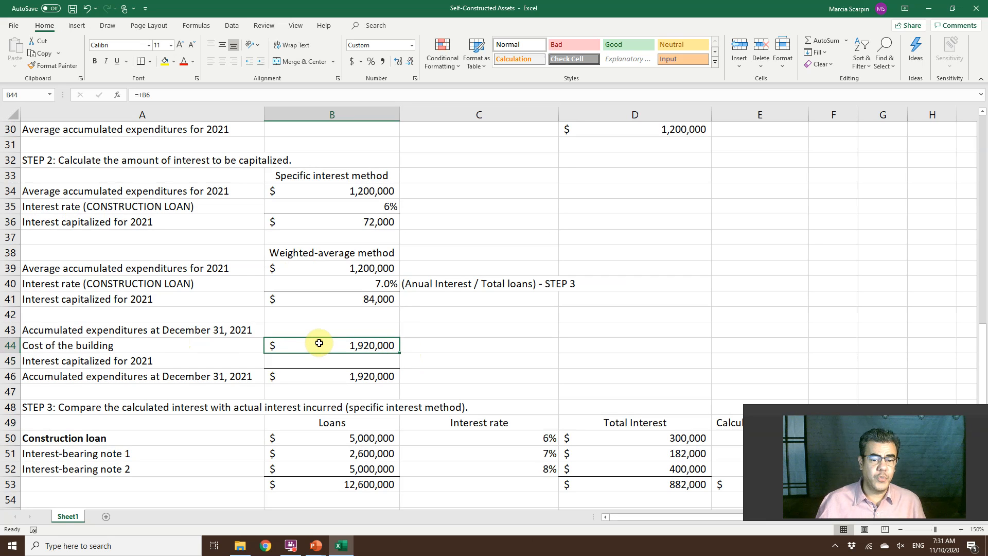
{"action": "key", "text": "Delete"}
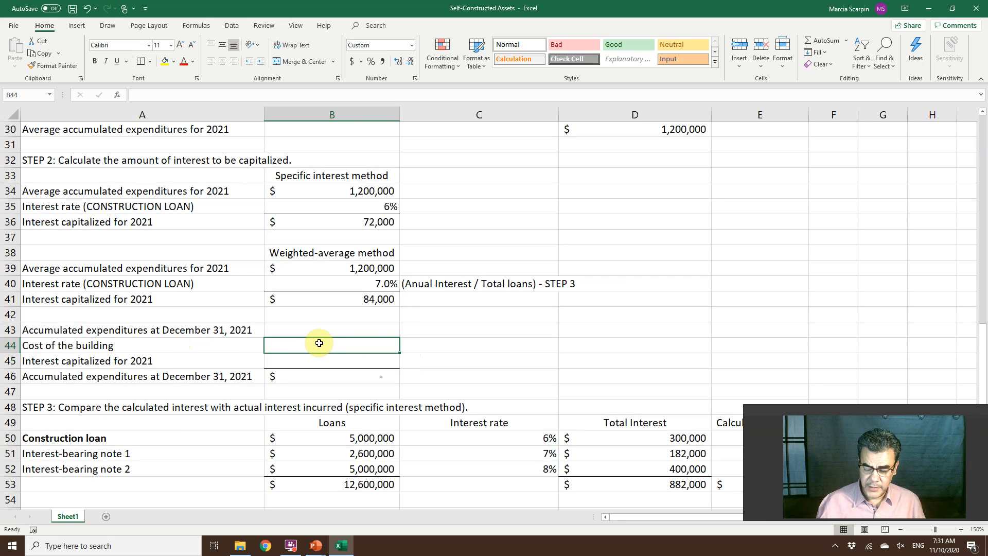
{"action": "type", "text": "+"}
{"action": "scroll", "coordinate": [297, 304], "scroll_direction": "up", "scroll_amount": 7}
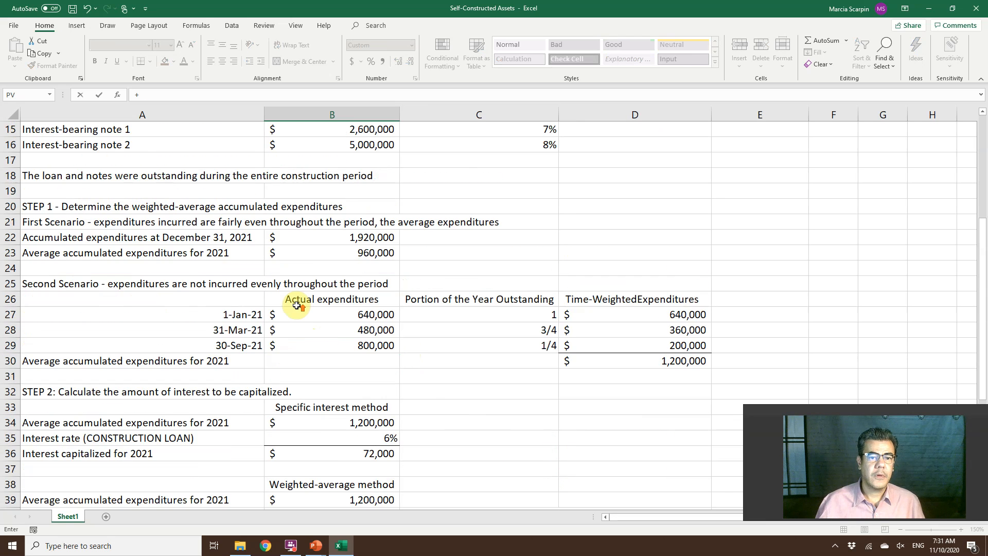
{"action": "scroll", "coordinate": [297, 304], "scroll_direction": "up", "scroll_amount": 3}
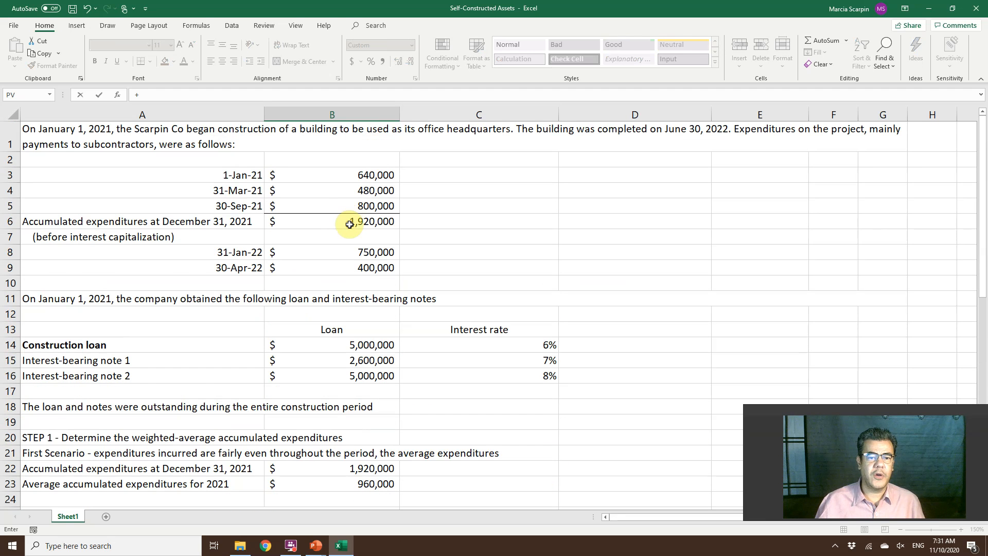
{"action": "left_click", "coordinate": [349, 224]}
{"action": "key", "text": "Return"}
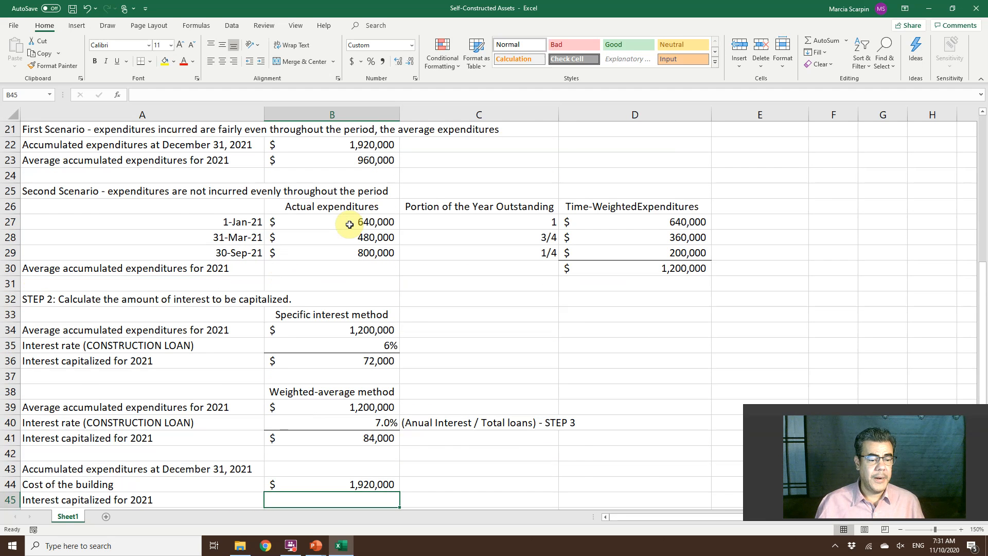
Enter the interest capitalized for 2021 in B45 as a reference to the calculated interest in E53.
{"action": "type", "text": "+"}
{"action": "scroll", "coordinate": [578, 459], "scroll_direction": "down", "scroll_amount": 5}
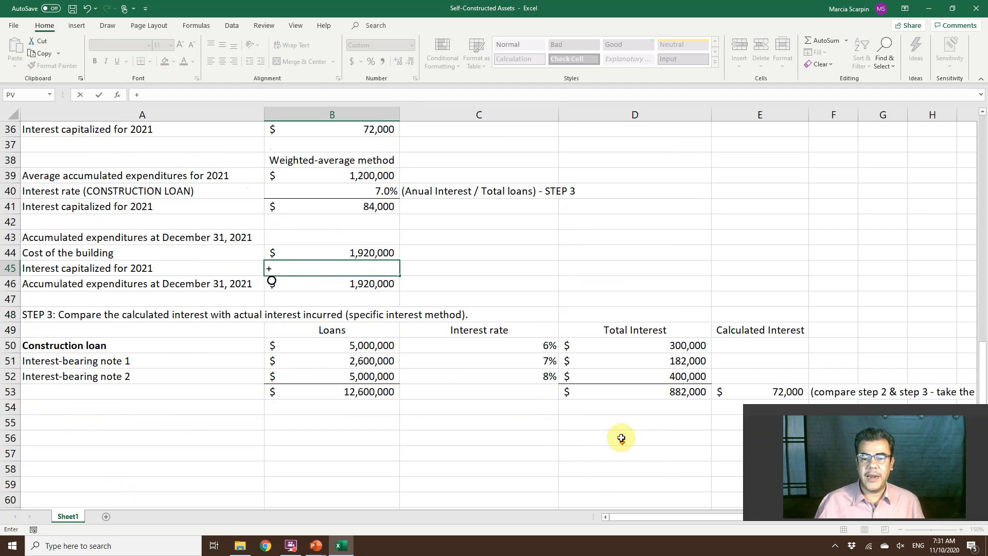
{"action": "scroll", "coordinate": [621, 437], "scroll_direction": "down", "scroll_amount": 1}
{"action": "left_click", "coordinate": [775, 344]}
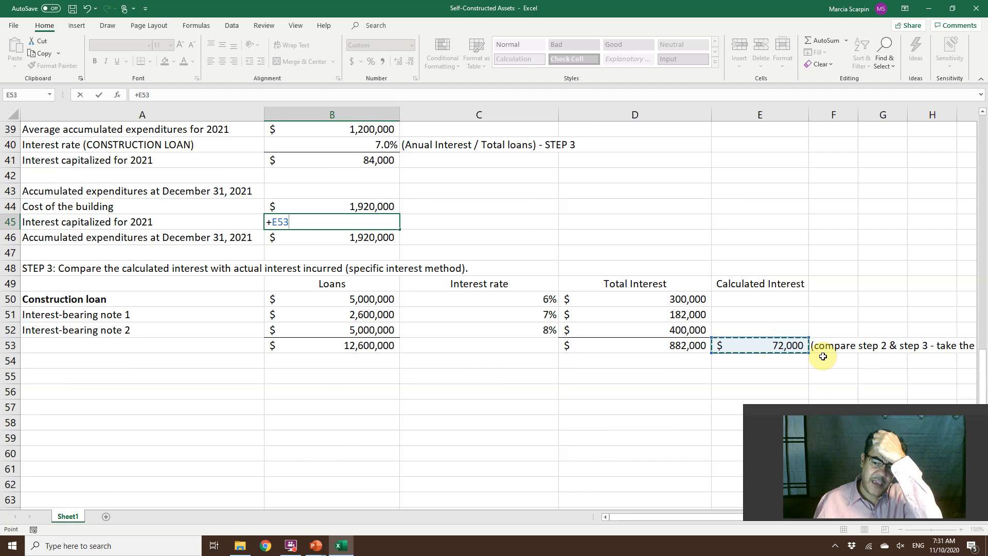
{"action": "key", "text": "Return"}
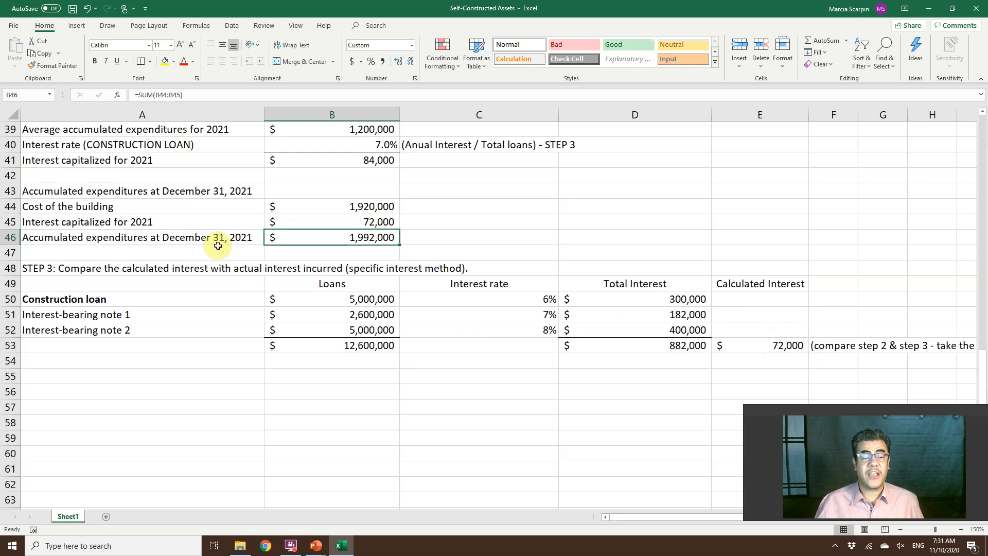
Add the note "(ASSET)" in C46 beside the accumulated expenditures total, and select that total in B46.
{"action": "left_click", "coordinate": [419, 235]}
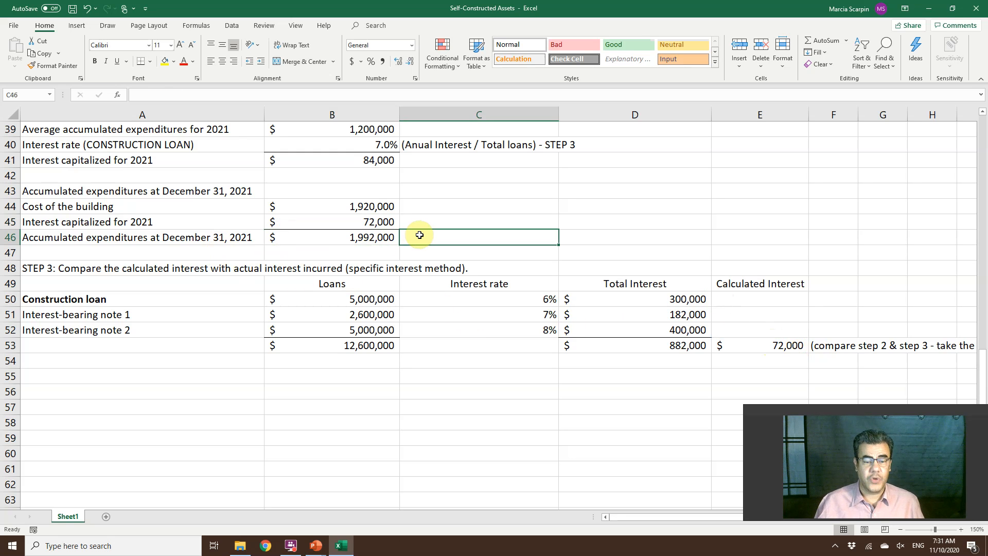
{"action": "type", "text": "(ASSET"}
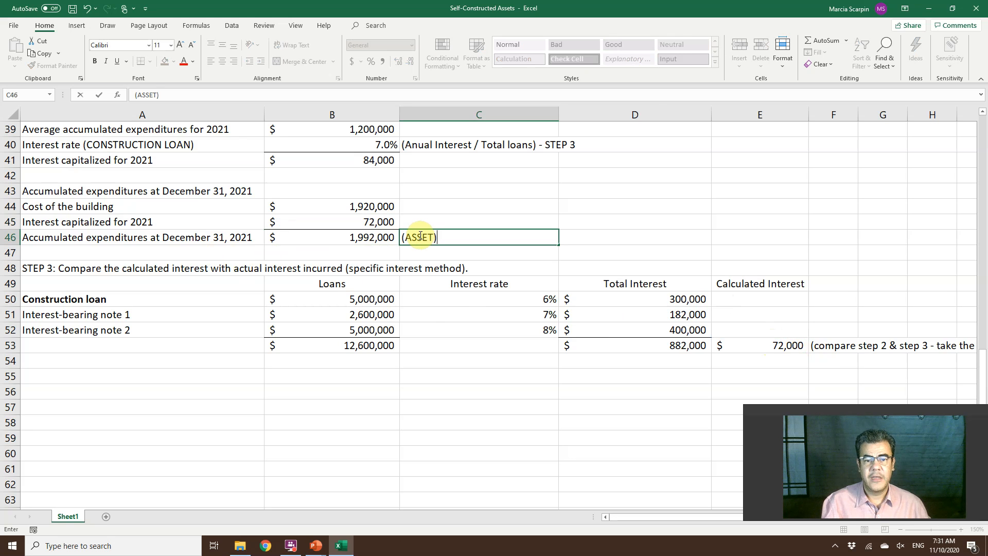
{"action": "key", "text": "Return"}
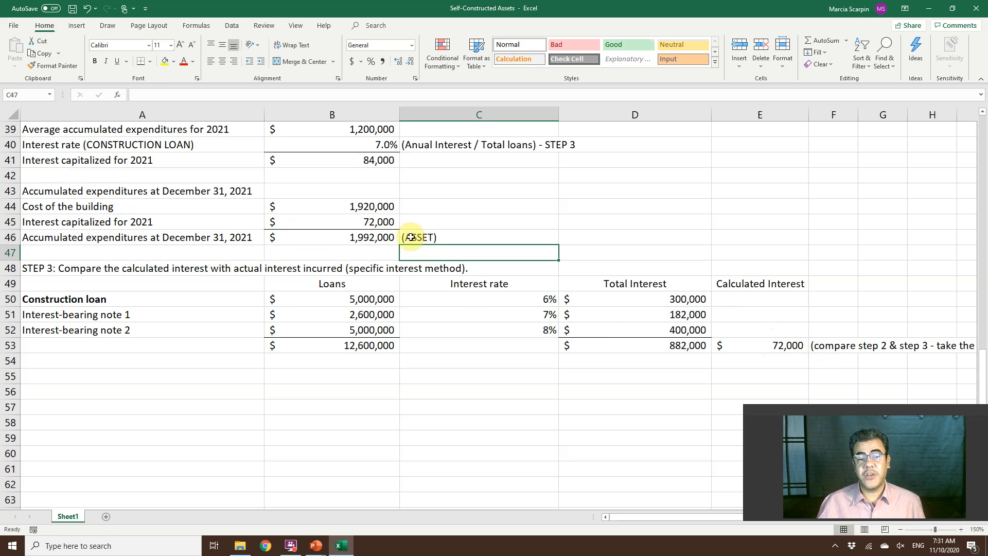
{"action": "left_click", "coordinate": [373, 236]}
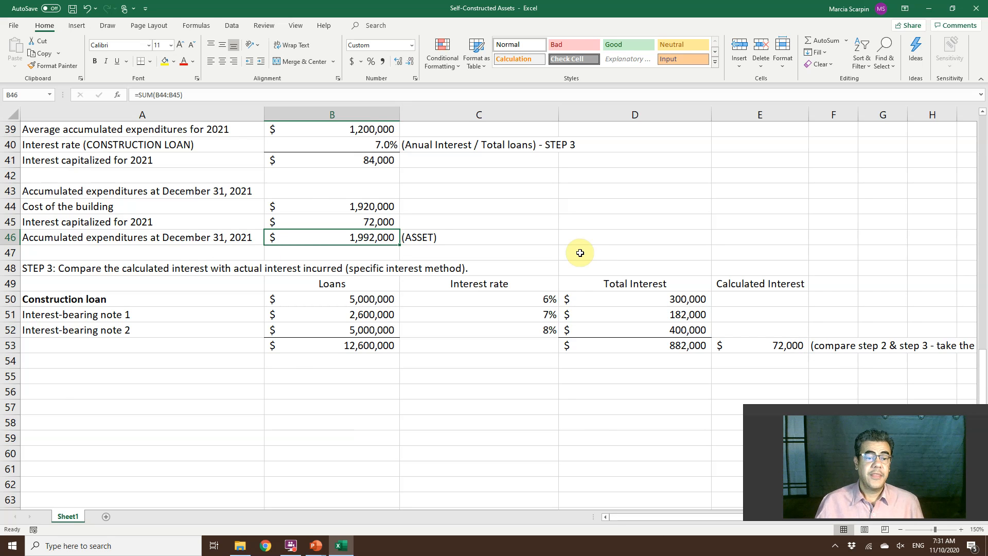
Copy the "Specific interest method" heading from B33 to B43 above the accumulated expenditures figures.
{"action": "scroll", "coordinate": [580, 253], "scroll_direction": "up", "scroll_amount": 2}
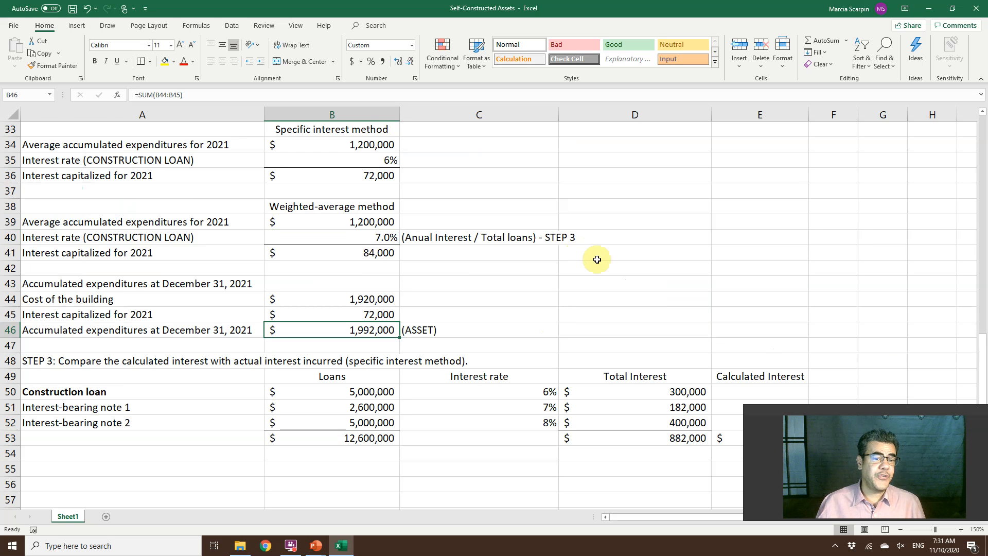
{"action": "scroll", "coordinate": [480, 228], "scroll_direction": "up", "scroll_amount": 1}
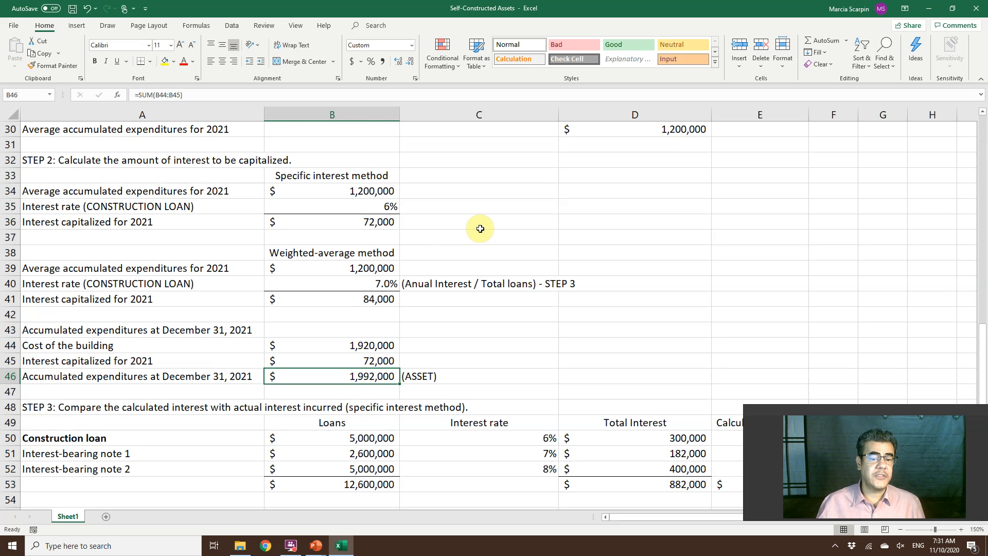
{"action": "left_click", "coordinate": [348, 175]}
{"action": "key", "text": "ctrl+c"}
{"action": "left_click", "coordinate": [329, 329]}
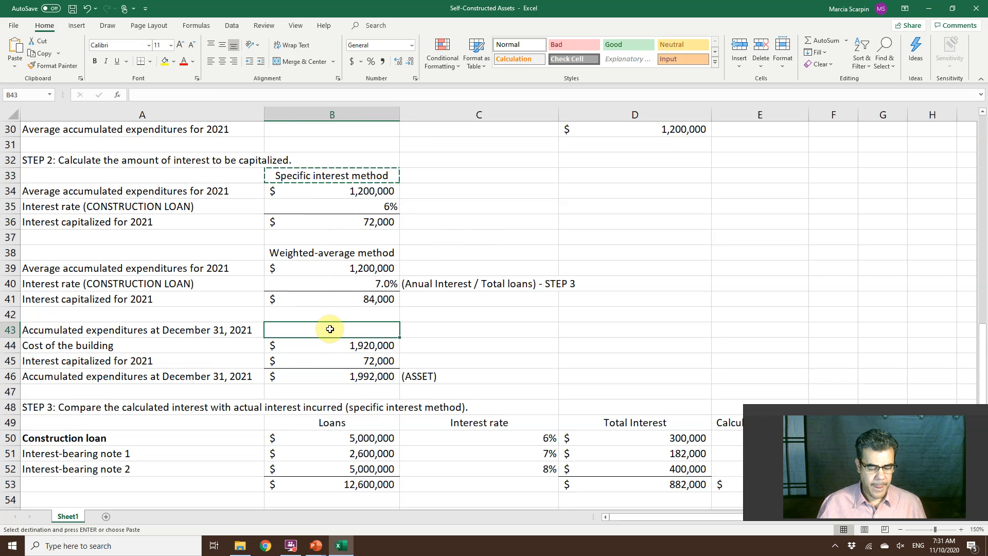
{"action": "key", "text": "ctrl+v"}
Clear the note in C46 and copy the "Weighted-average method" heading from B38 to C43.
{"action": "left_click", "coordinate": [447, 374]}
{"action": "key", "text": "Delete"}
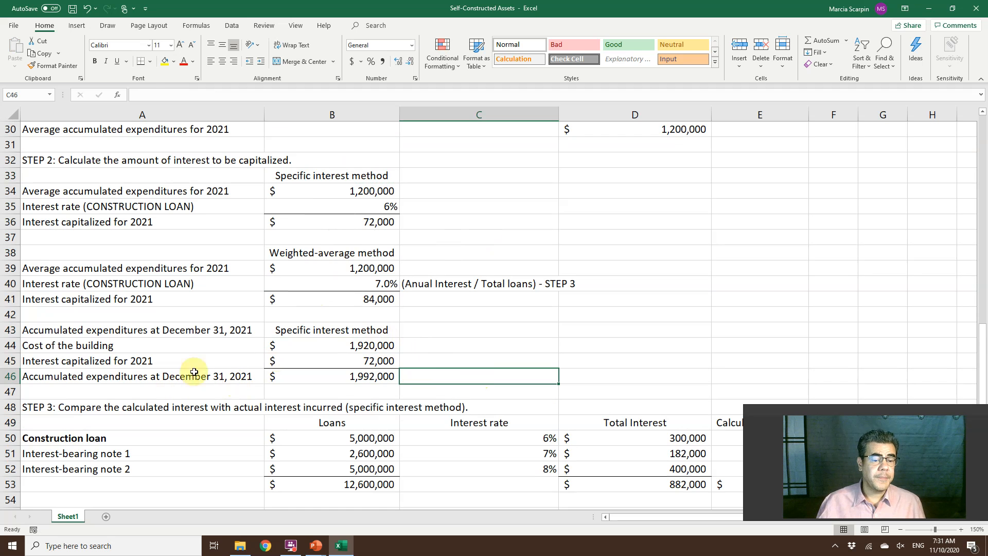
{"action": "left_click", "coordinate": [343, 254]}
{"action": "key", "text": "ctrl+c"}
{"action": "left_click", "coordinate": [471, 331]}
{"action": "key", "text": "ctrl+v"}
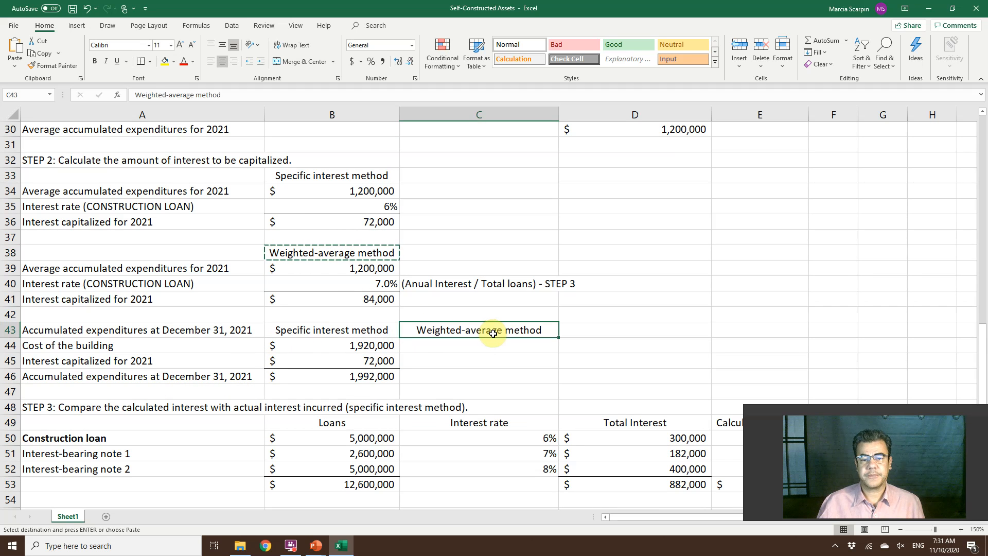
Clear the weighted-average interest rate in B40 and re-enter it as total interest D53 divided by total loans B53.
{"action": "left_click", "coordinate": [681, 380]}
{"action": "scroll", "coordinate": [744, 339], "scroll_direction": "down", "scroll_amount": 2}
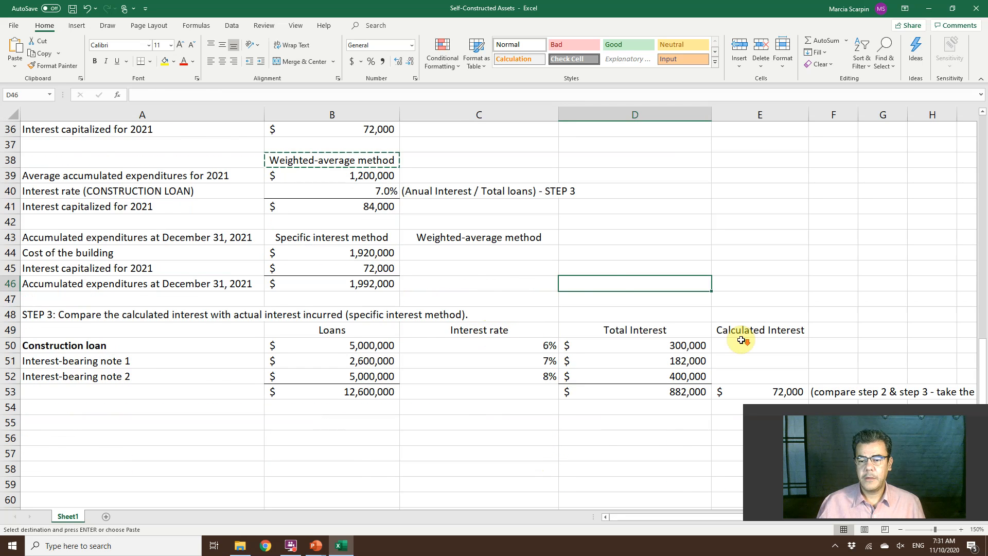
{"action": "scroll", "coordinate": [611, 291], "scroll_direction": "up", "scroll_amount": 2}
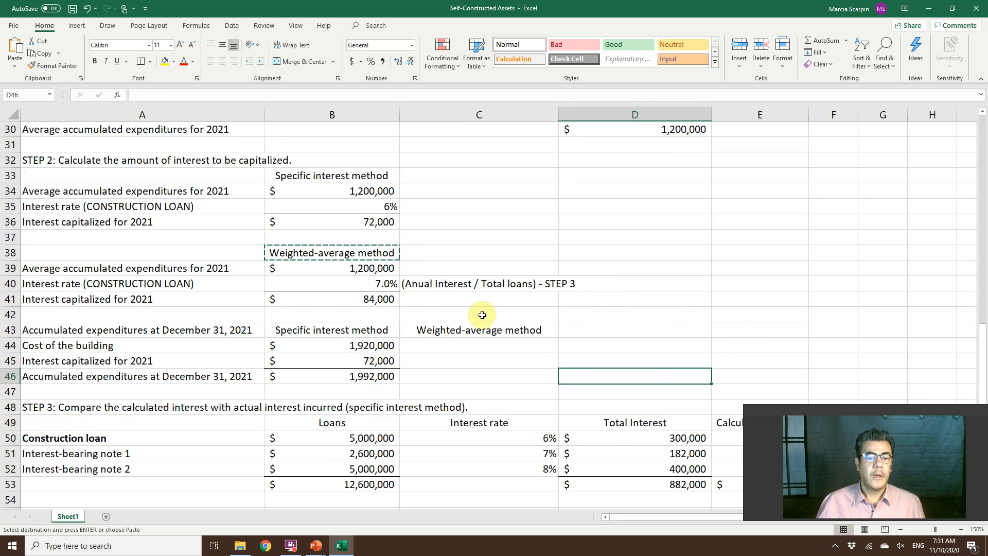
{"action": "left_click", "coordinate": [366, 283]}
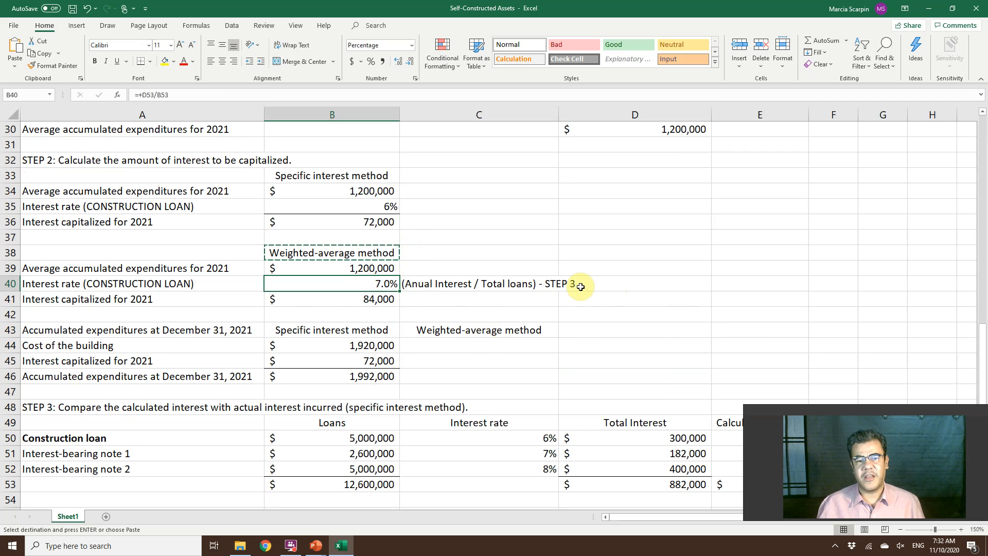
{"action": "key", "text": "Delete"}
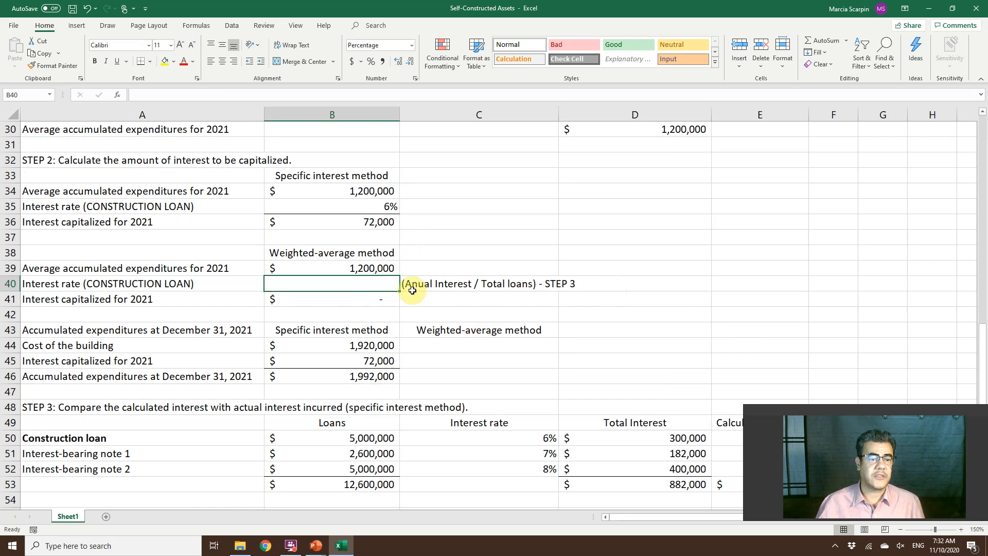
{"action": "scroll", "coordinate": [412, 290], "scroll_direction": "up", "scroll_amount": 1}
{"action": "scroll", "coordinate": [417, 293], "scroll_direction": "up", "scroll_amount": 1}
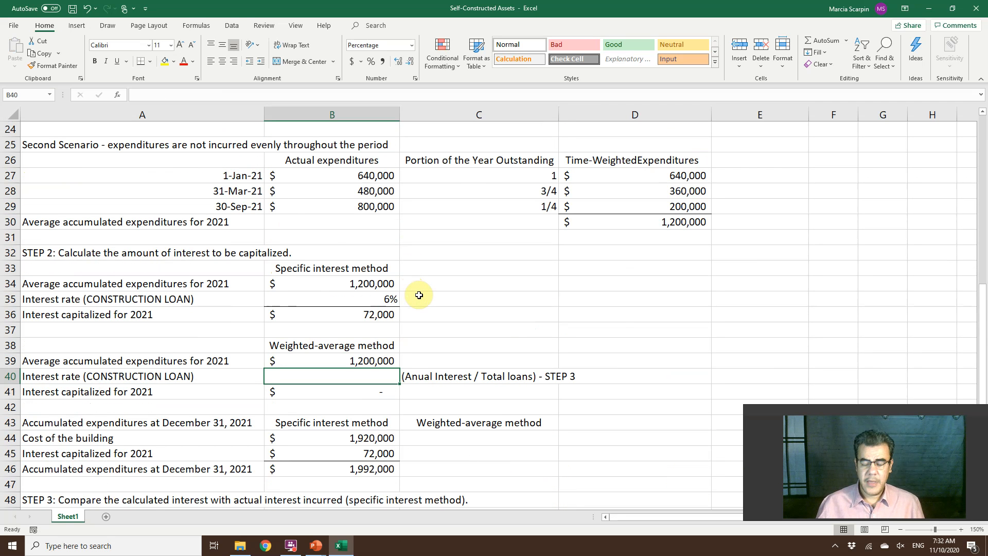
{"action": "type", "text": "+"}
{"action": "scroll", "coordinate": [489, 346], "scroll_direction": "down", "scroll_amount": 2}
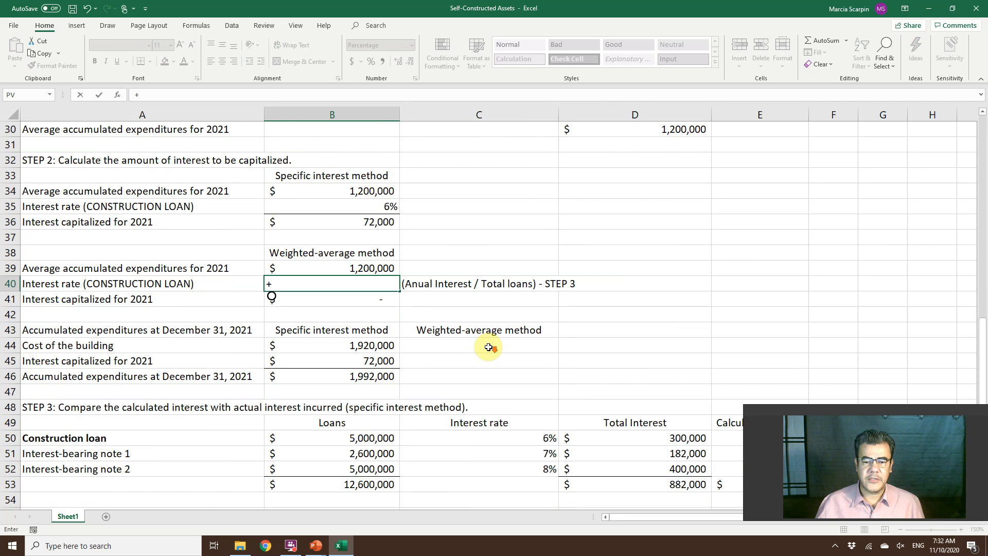
{"action": "scroll", "coordinate": [488, 346], "scroll_direction": "down", "scroll_amount": 2}
{"action": "left_click", "coordinate": [650, 392]}
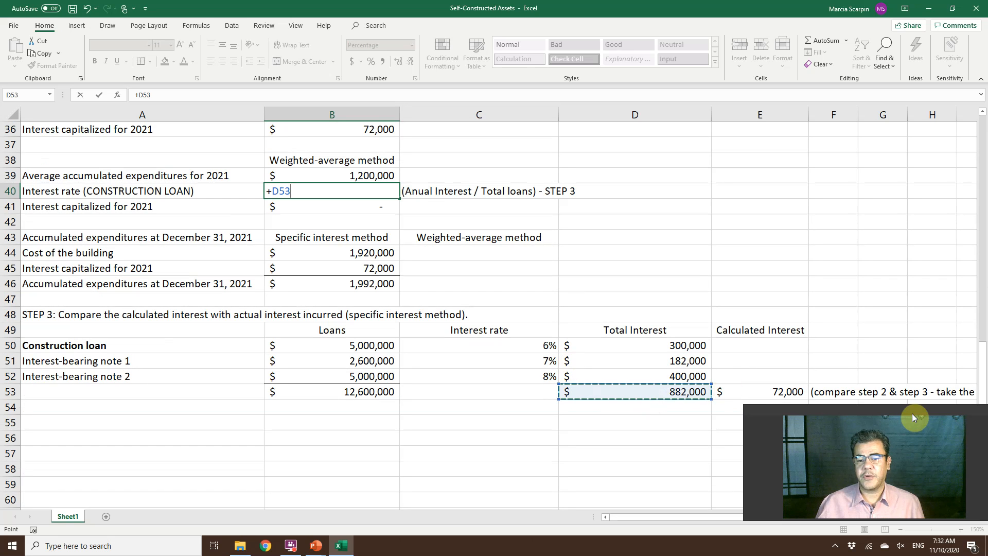
{"action": "type", "text": "/"}
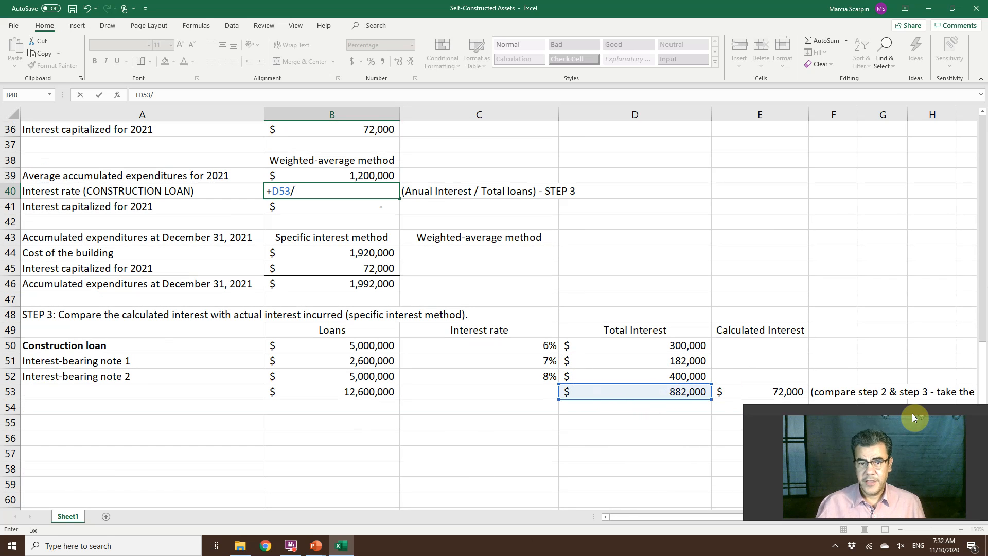
{"action": "left_click", "coordinate": [350, 391]}
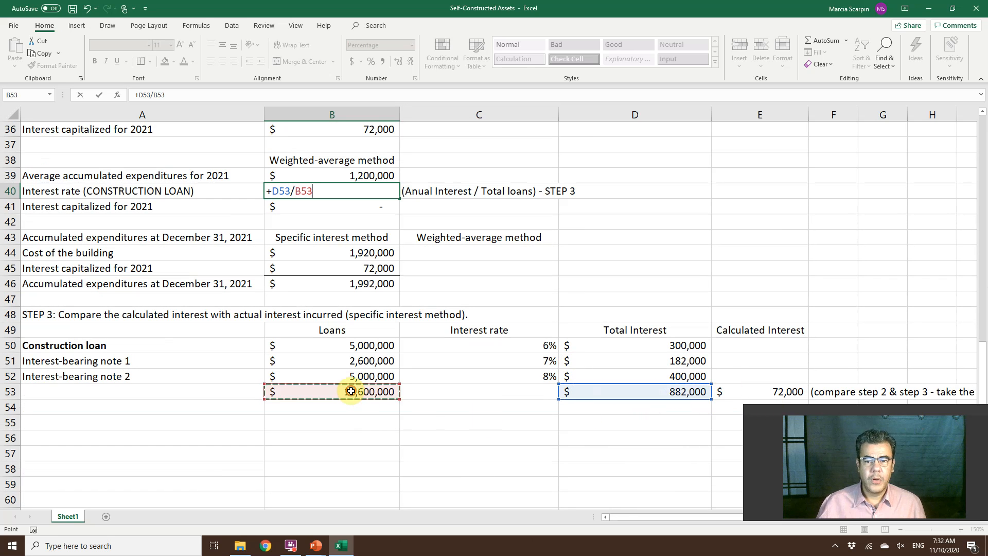
{"action": "key", "text": "Return"}
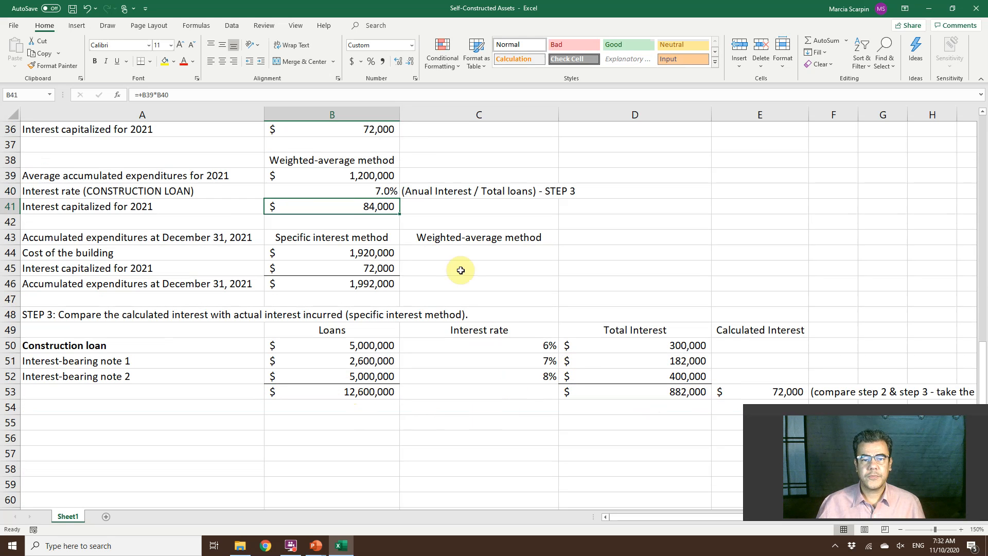
Change the note in C40 beside the rate to read "(Total Interest / Total loans) - STEP 3".
{"action": "left_click", "coordinate": [411, 190]}
{"action": "double_click", "coordinate": [412, 190]}
{"action": "type", "text": "Total"}
{"action": "key", "text": "Delete"}
{"action": "key", "text": "Delete"}
{"action": "key", "text": "Delete"}
{"action": "key", "text": "Delete"}
{"action": "key", "text": "Delete"}
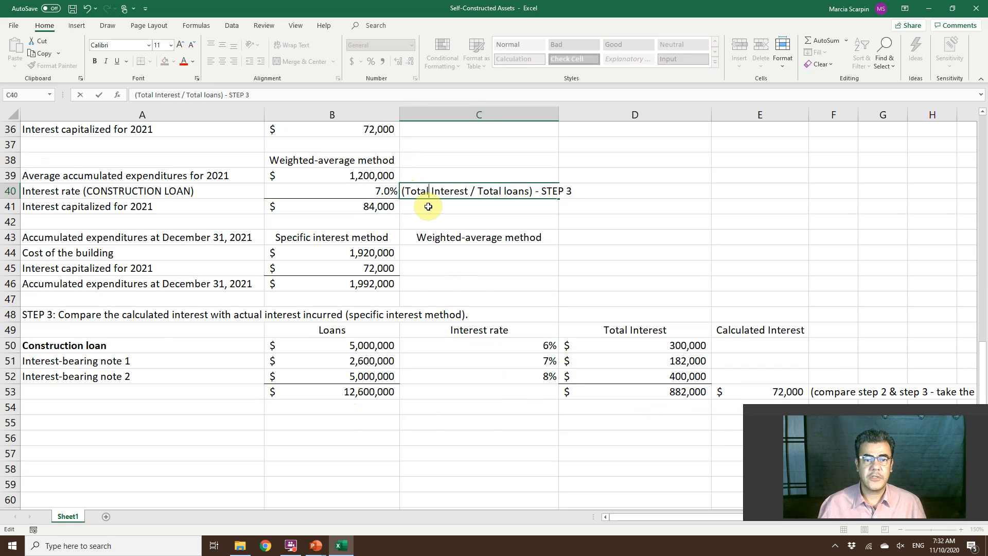
{"action": "key", "text": "Return"}
Check the rate formula in B40 and format the percentage with no decimal places.
{"action": "double_click", "coordinate": [378, 189]}
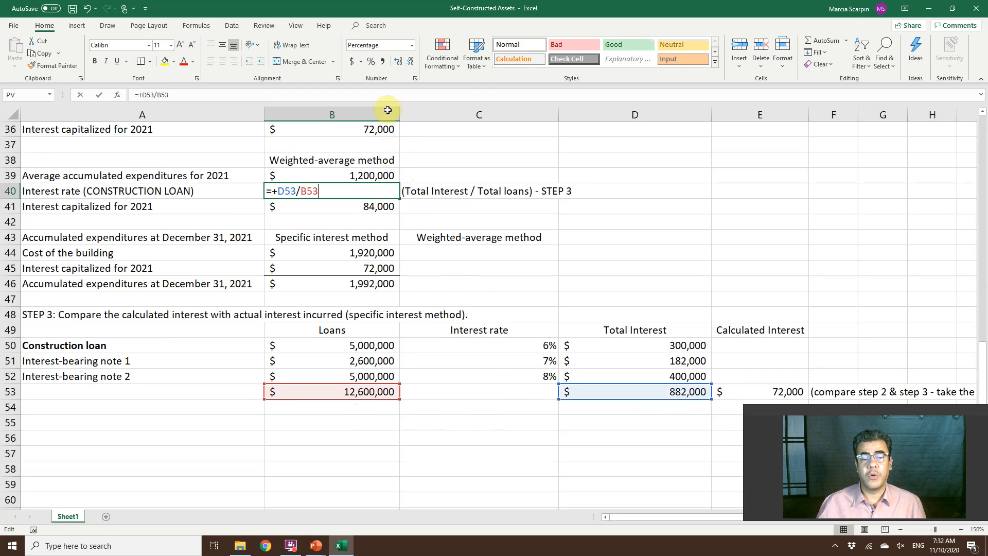
{"action": "key", "text": "Escape"}
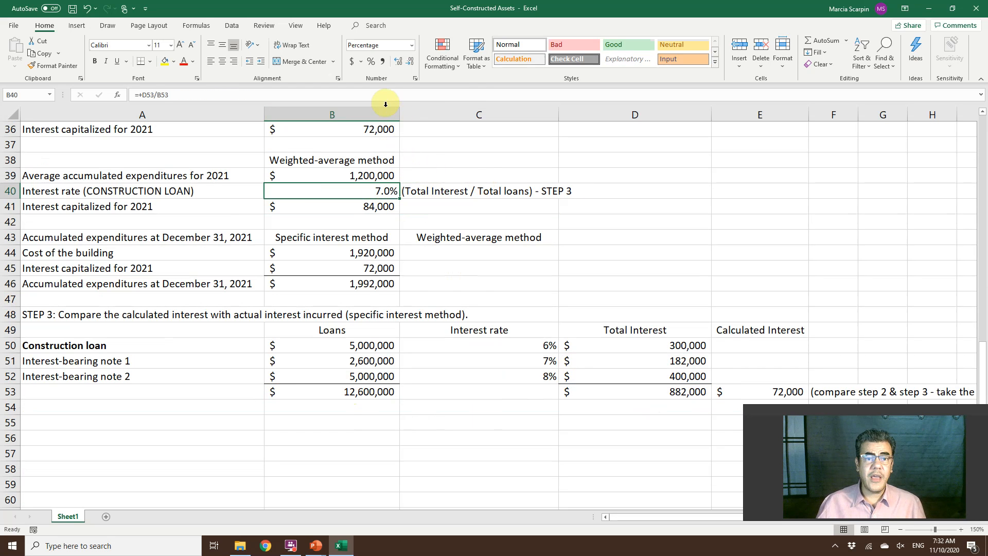
{"action": "left_click", "coordinate": [401, 61]}
{"action": "left_click", "coordinate": [410, 61]}
{"action": "left_click", "coordinate": [410, 62]}
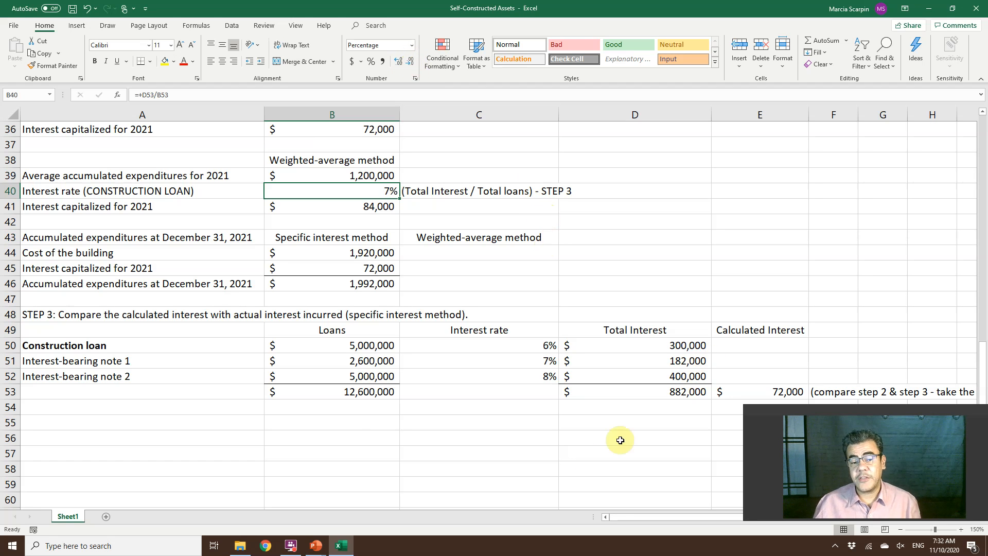
{"action": "left_click", "coordinate": [147, 341]}
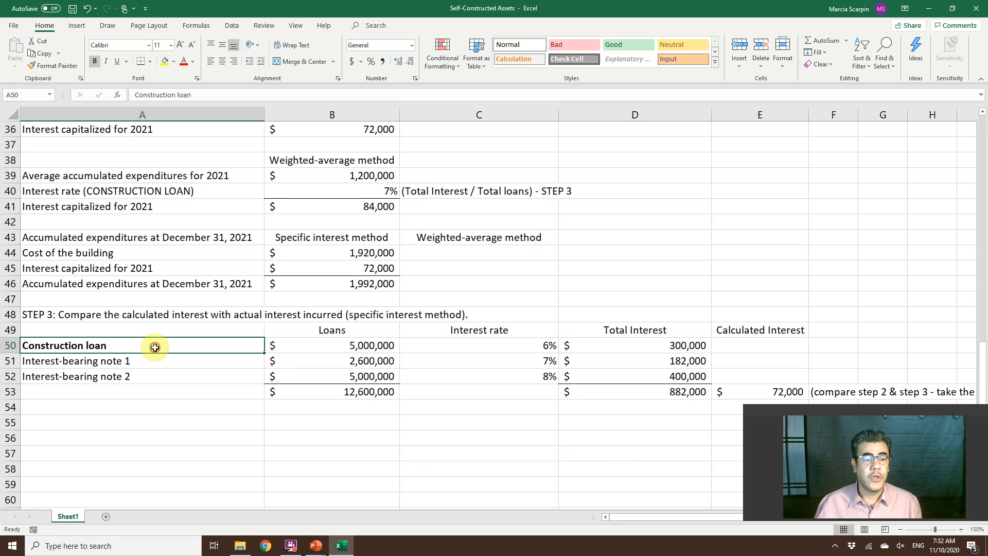
{"action": "left_click_drag", "start_coordinate": [151, 342], "coordinate": [160, 375]}
{"action": "left_click", "coordinate": [161, 375]}
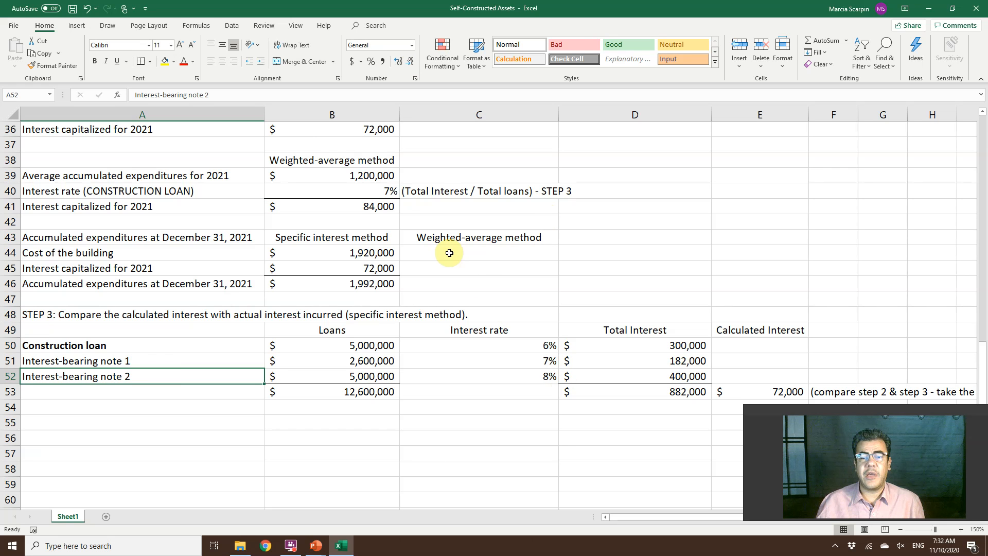
Edit the rate label in A40 to read "Interest rate (WEIGHT AVERAGE)".
{"action": "double_click", "coordinate": [355, 188]}
{"action": "double_click", "coordinate": [175, 193]}
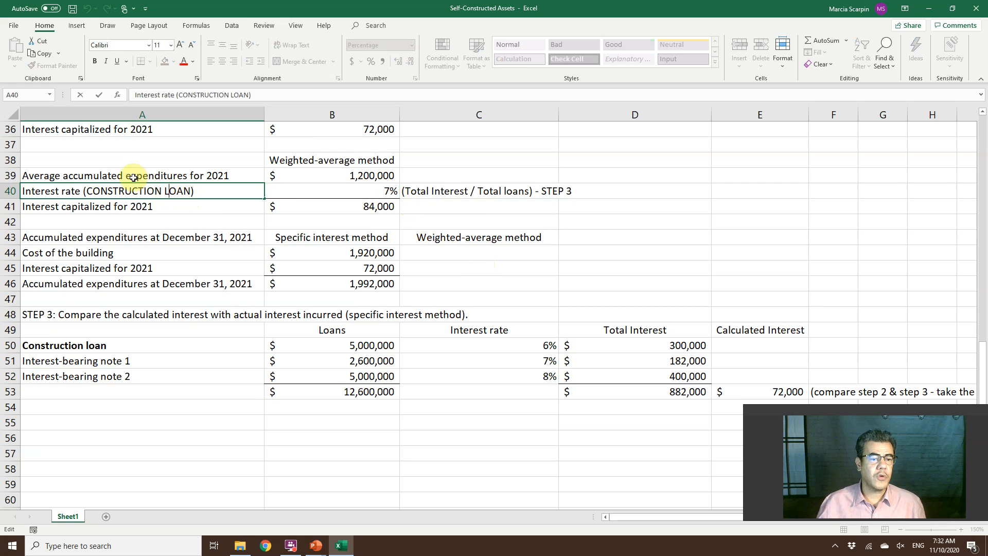
{"action": "left_click", "coordinate": [86, 197]}
{"action": "type", "text": "WEIT"}
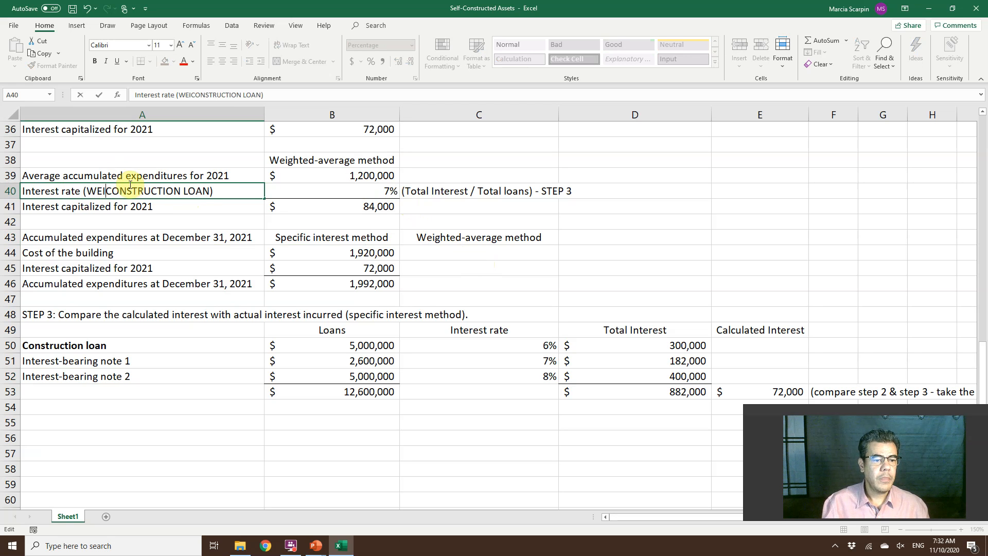
{"action": "key", "text": "BackSpace"}
{"action": "type", "text": "GHT "}
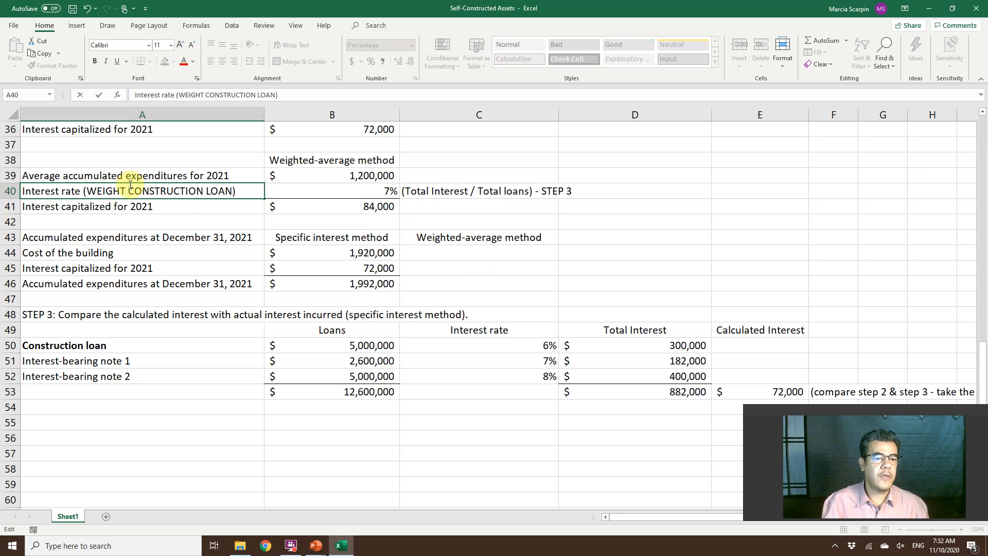
{"action": "type", "text": "AVERAG"}
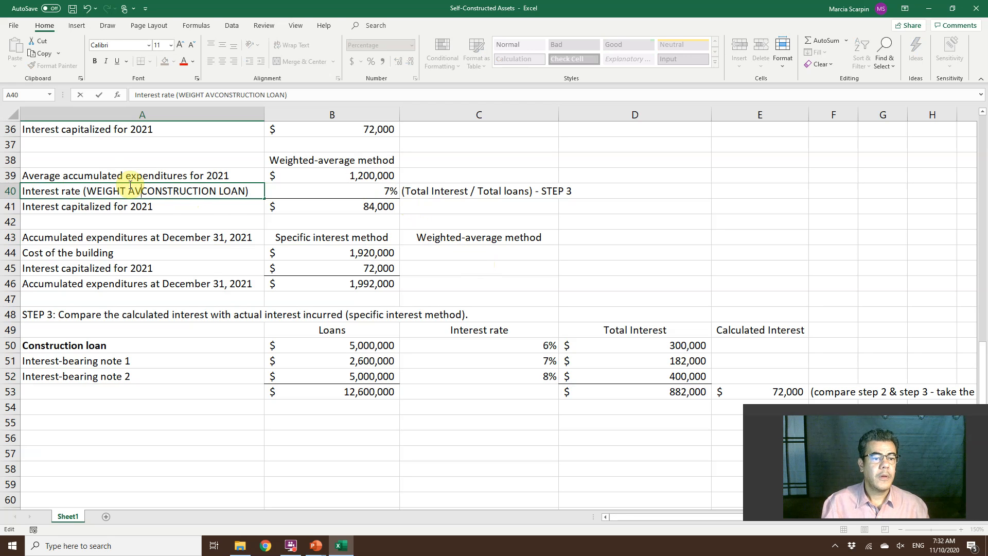
{"action": "type", "text": "E"}
{"action": "key", "text": "Delete"}
{"action": "key", "text": "Delete"}
{"action": "key", "text": "Delete"}
{"action": "key", "text": "Delete"}
{"action": "key", "text": "Delete"}
{"action": "key", "text": "Delete"}
{"action": "key", "text": "Delete"}
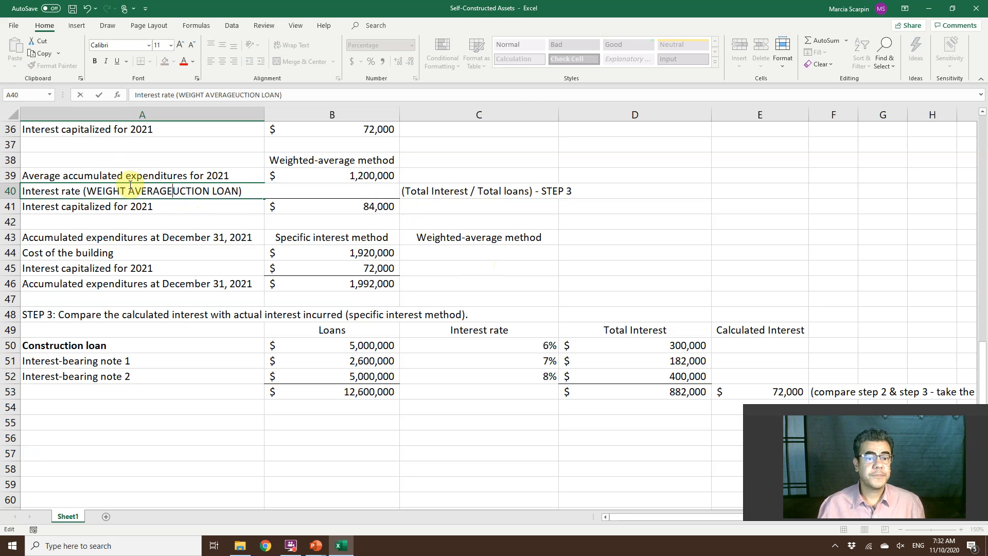
{"action": "key", "text": "Delete"}
{"action": "key", "text": "Delete"}
{"action": "key", "text": "Delete"}
{"action": "key", "text": "Delete"}
{"action": "key", "text": "Delete"}
{"action": "key", "text": "Delete"}
{"action": "key", "text": "Delete"}
{"action": "key", "text": "Delete"}
{"action": "key", "text": "Delete"}
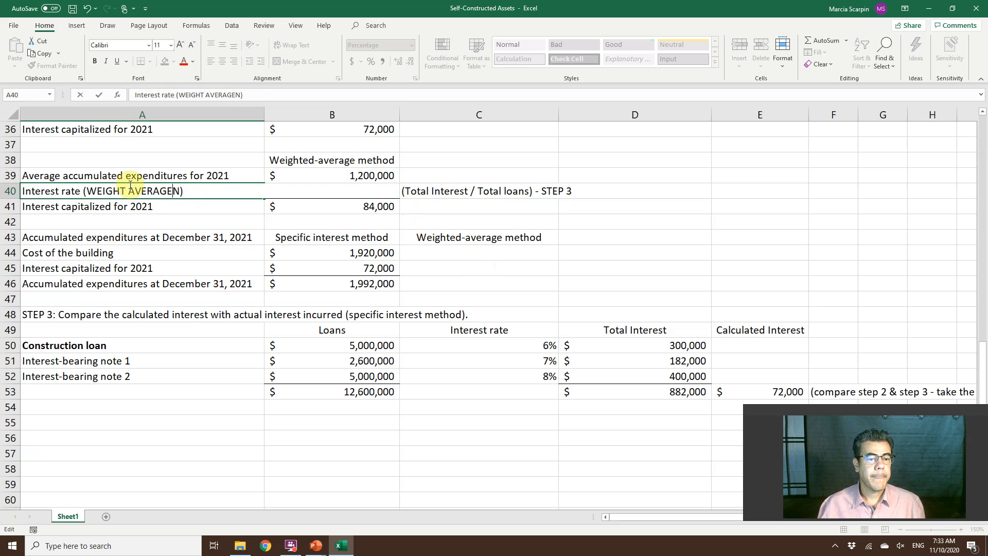
{"action": "key", "text": "Return"}
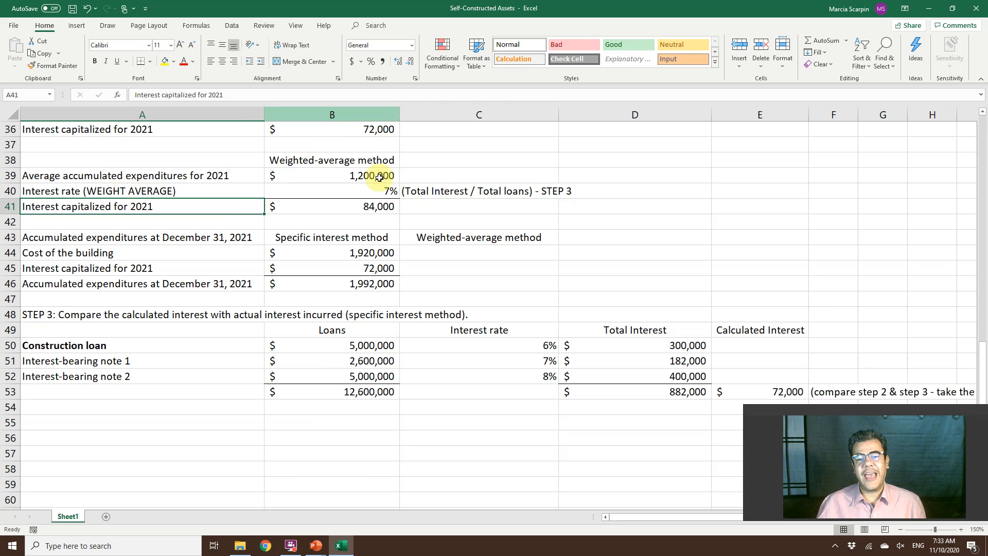
Enter the cost of the building in C44 as a reference to the accumulated expenditures in B6.
{"action": "left_click", "coordinate": [372, 208]}
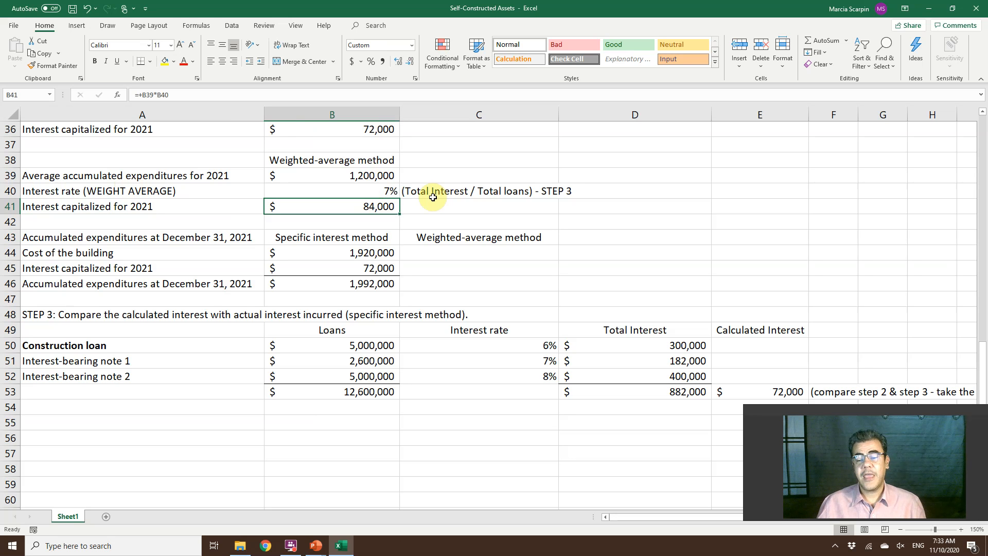
{"action": "left_click", "coordinate": [472, 250]}
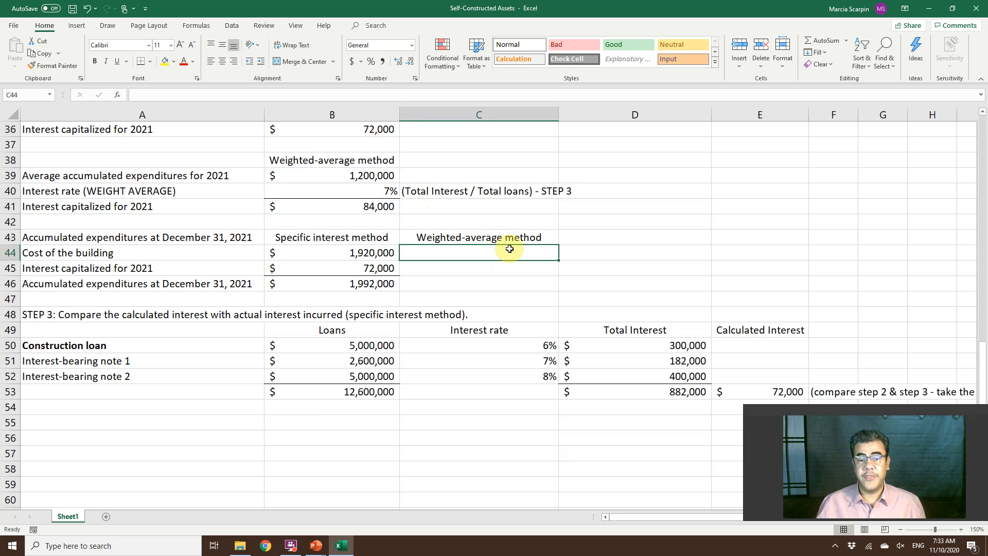
{"action": "type", "text": "+"}
{"action": "scroll", "coordinate": [409, 175], "scroll_direction": "up", "scroll_amount": 7}
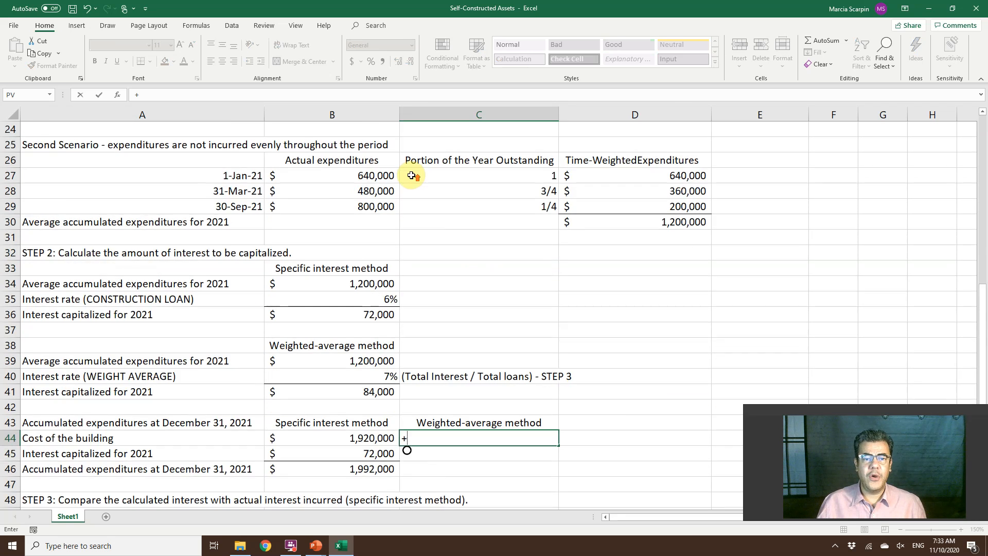
{"action": "scroll", "coordinate": [380, 154], "scroll_direction": "up", "scroll_amount": 5}
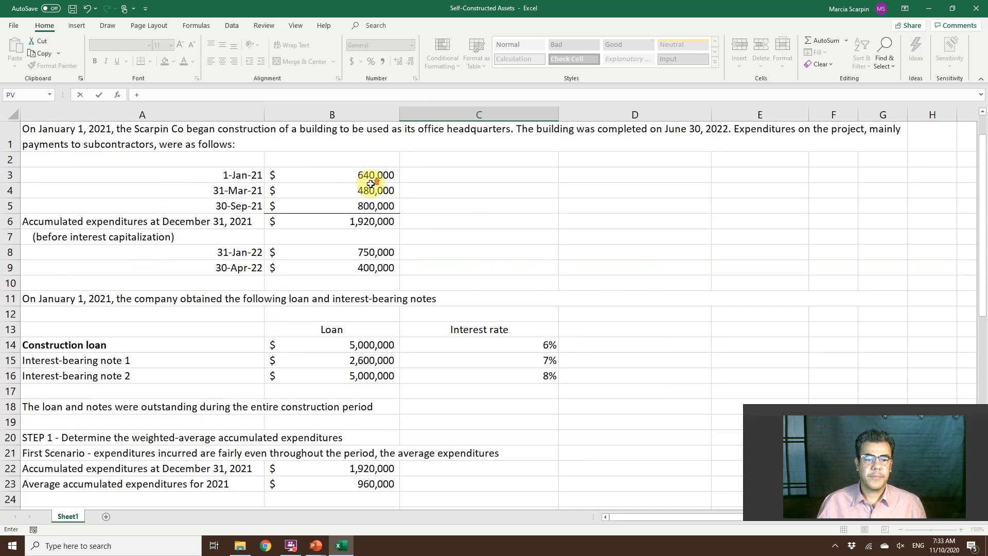
{"action": "left_click", "coordinate": [353, 218]}
{"action": "key", "text": "Return"}
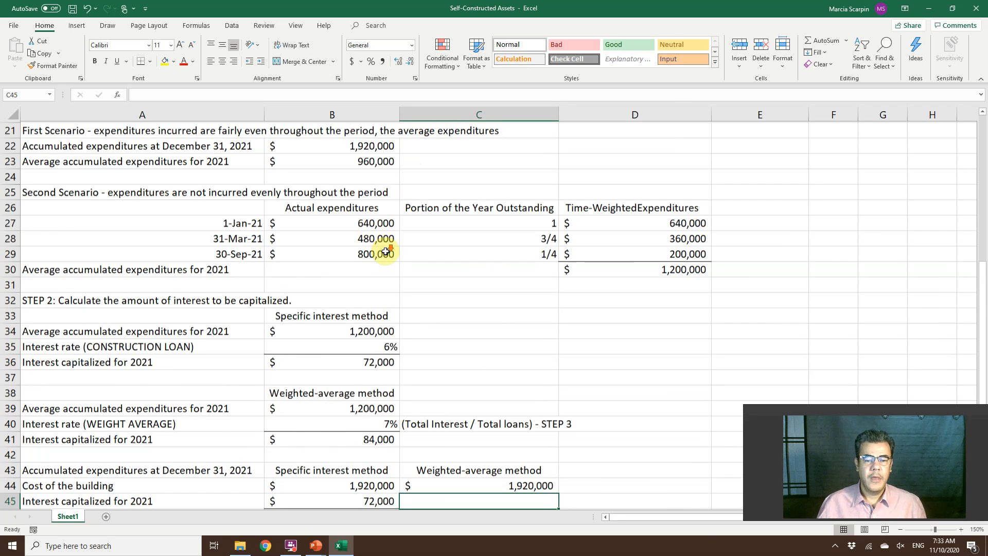
Enter the weighted-average interest capitalized in C45 as the minimum of B41 and D53, and select the total cell C46.
{"action": "scroll", "coordinate": [376, 322], "scroll_direction": "down", "scroll_amount": 2}
{"action": "scroll", "coordinate": [376, 321], "scroll_direction": "down", "scroll_amount": 2}
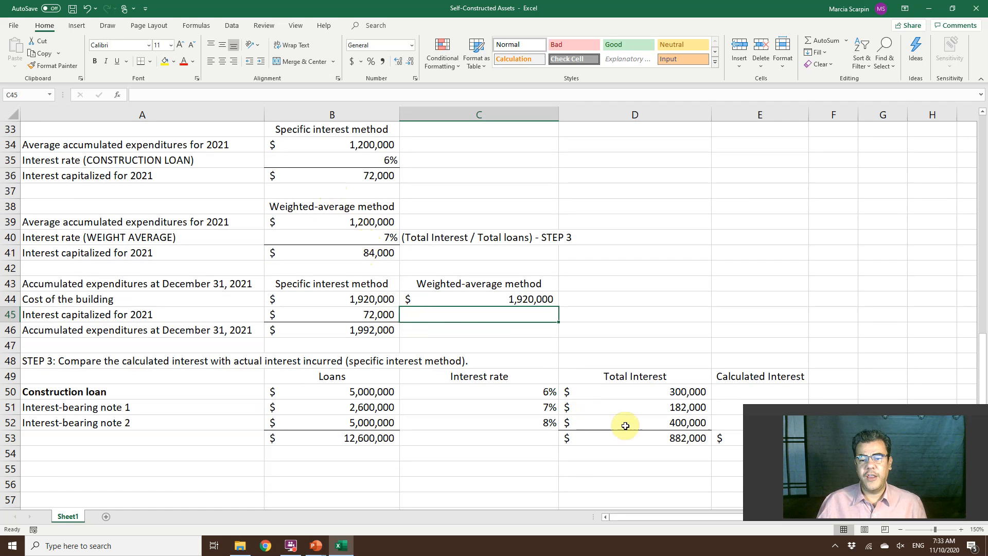
{"action": "type", "text": "="}
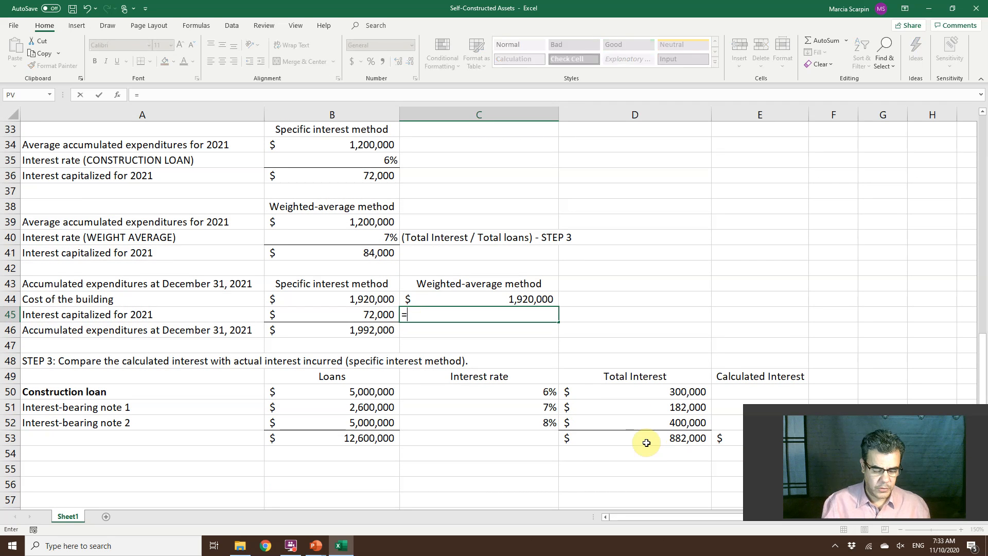
{"action": "type", "text": "min("}
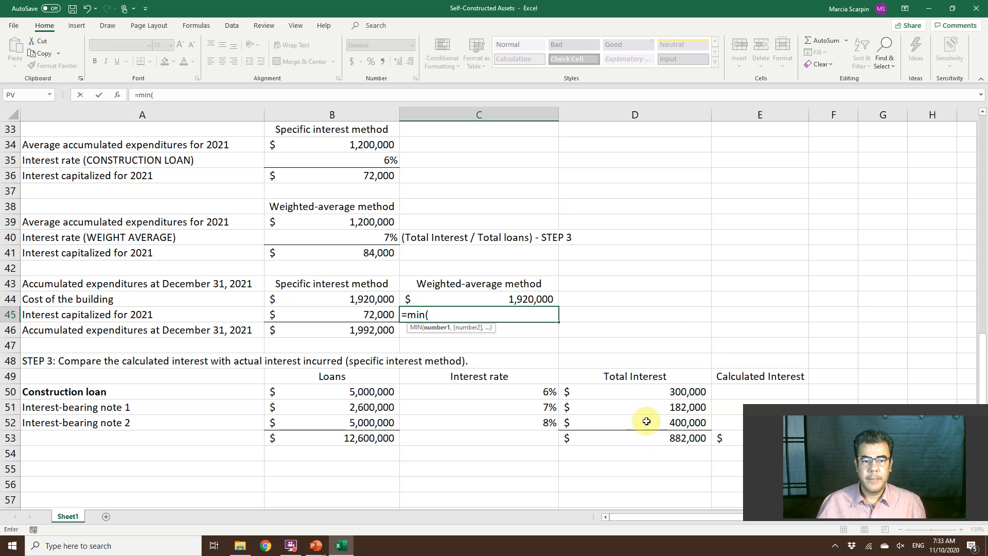
{"action": "left_click", "coordinate": [365, 256]}
{"action": "type", "text": ","}
{"action": "left_click", "coordinate": [676, 437]}
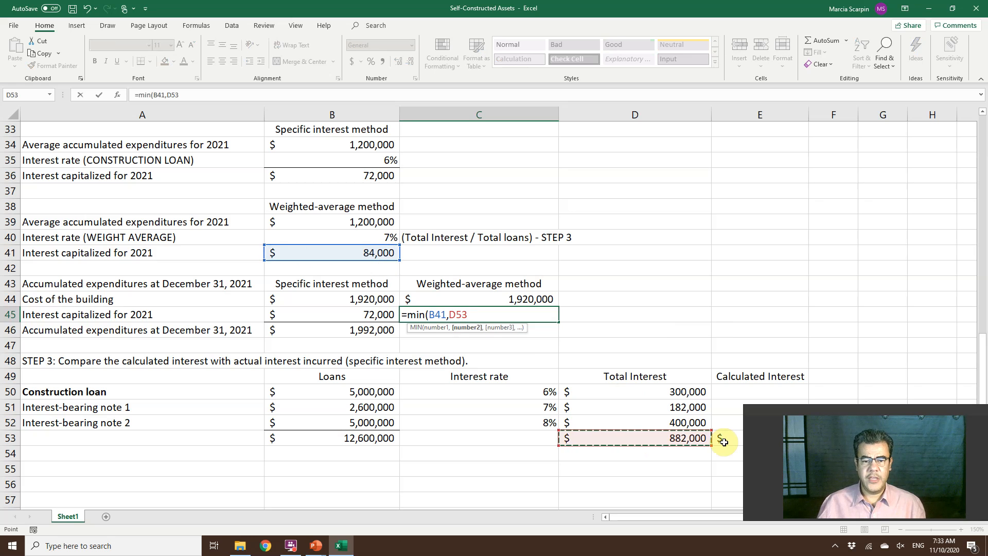
{"action": "key", "text": "Return"}
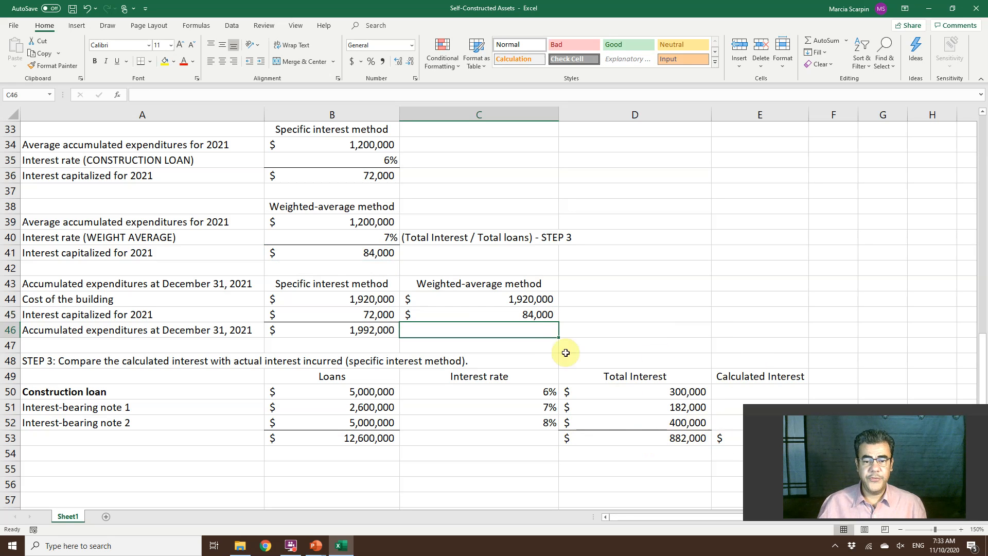
{"action": "left_click", "coordinate": [511, 315]}
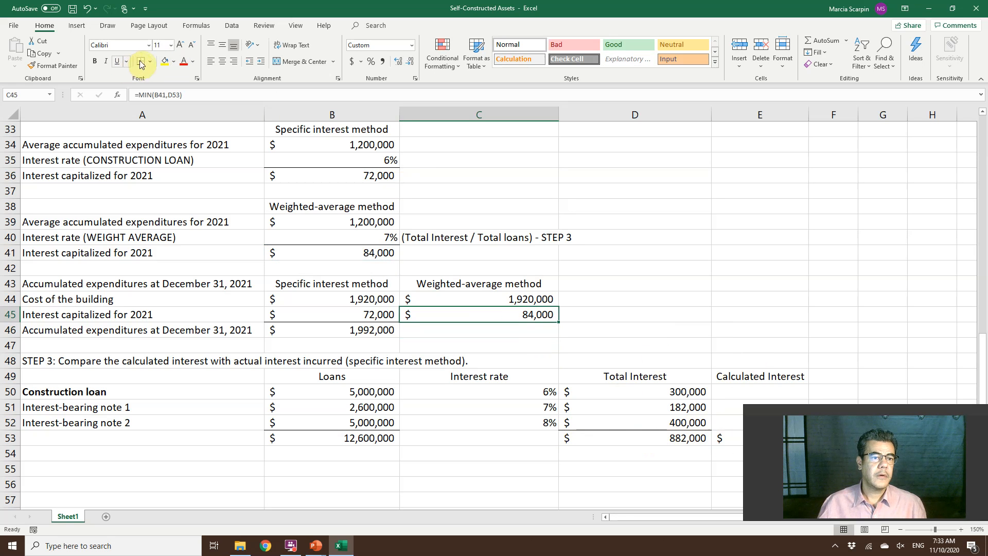
{"action": "left_click", "coordinate": [449, 329]}
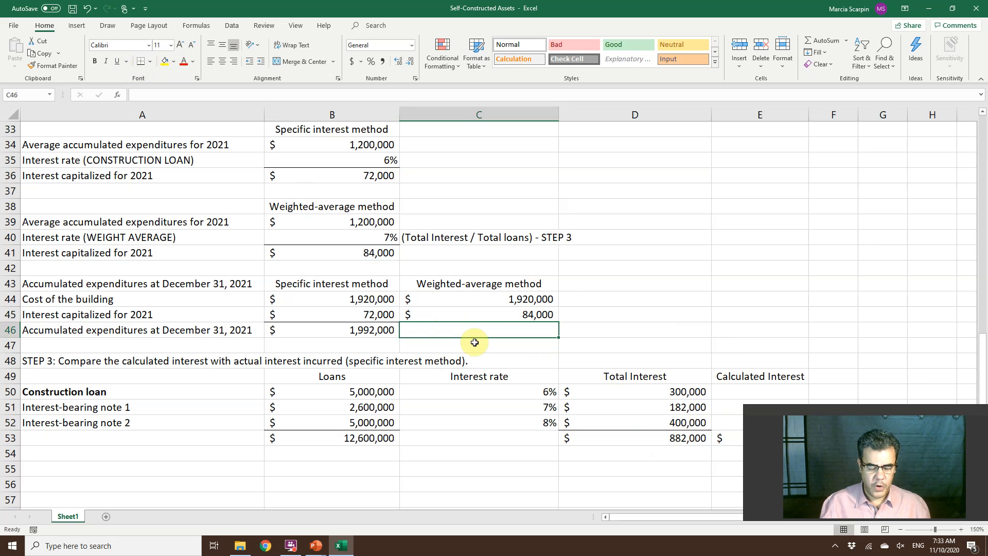
Total the weighted-average accumulated expenditures at December 31, 2021 in C46 as the sum of C44:C45.
{"action": "type", "text": "=sum("}
{"action": "key", "text": "Up"}
{"action": "key", "text": "shift+Up"}
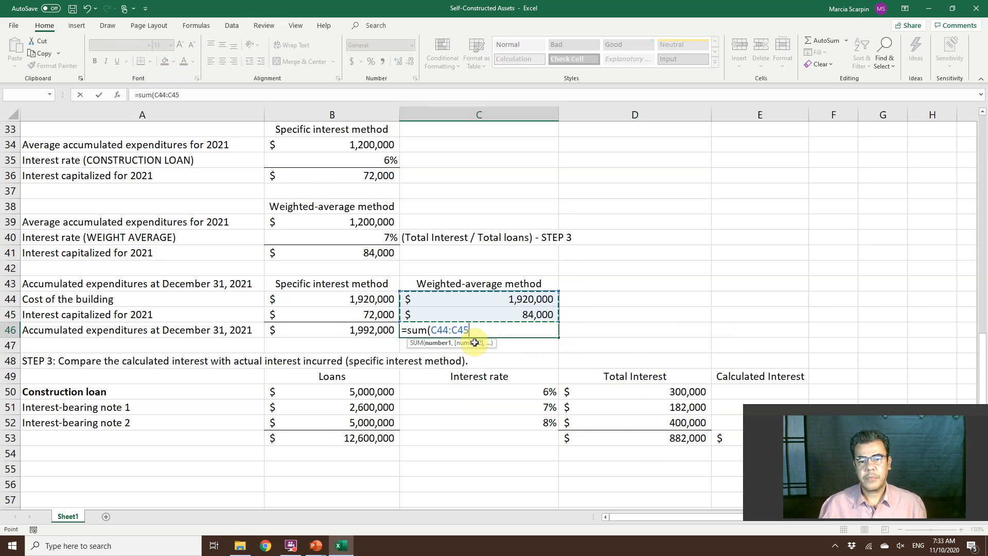
{"action": "key", "text": "Return"}
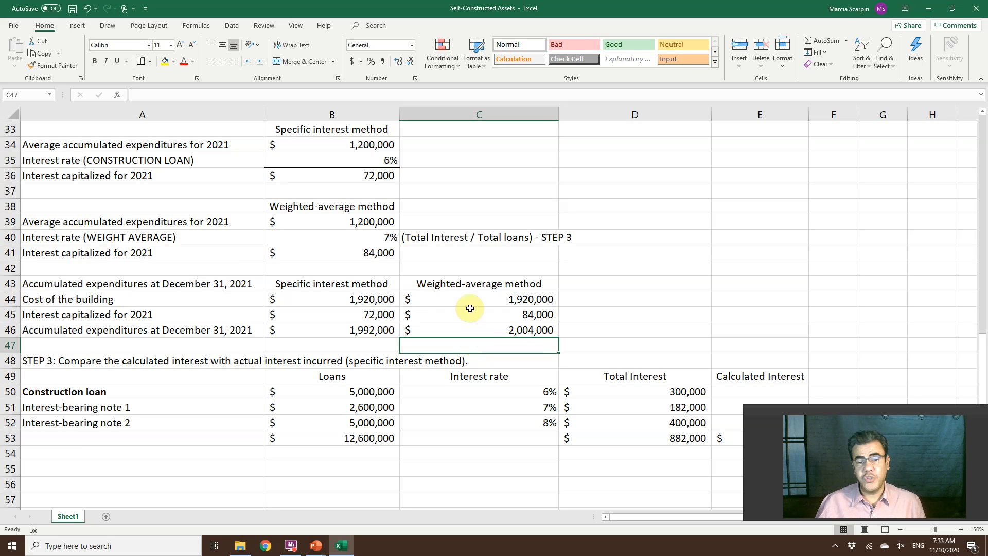
Point out the specific interest and weighted-average method headings in row 43, and switch to the PowerPoint slide show's closing "Thank you" slide.
{"action": "left_click", "coordinate": [350, 283]}
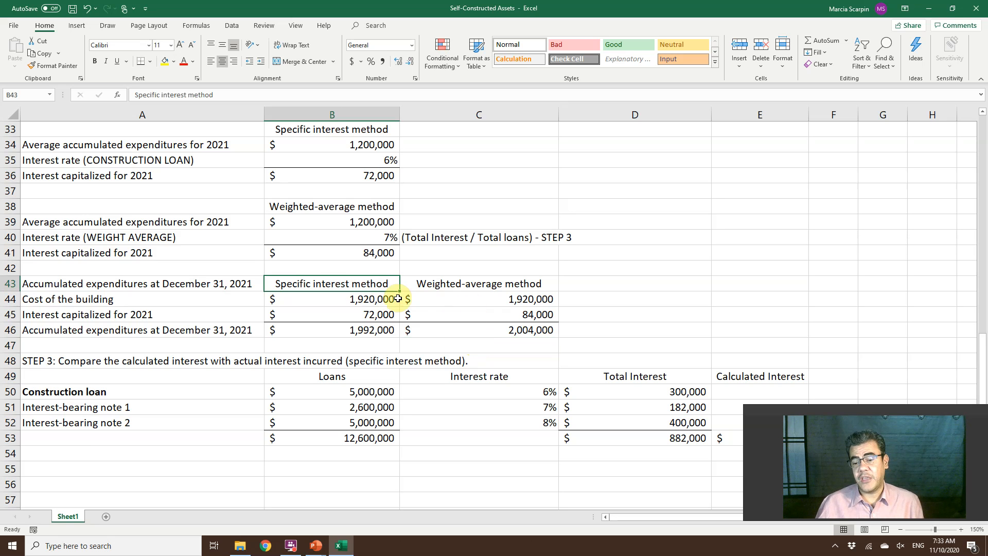
{"action": "left_click", "coordinate": [497, 288]}
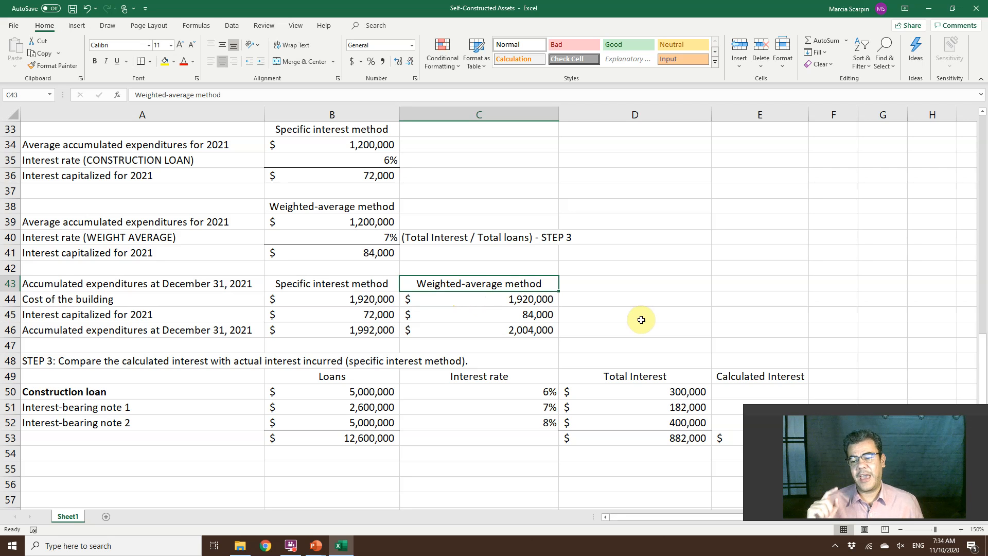
{"action": "key", "text": "alt+Tab"}
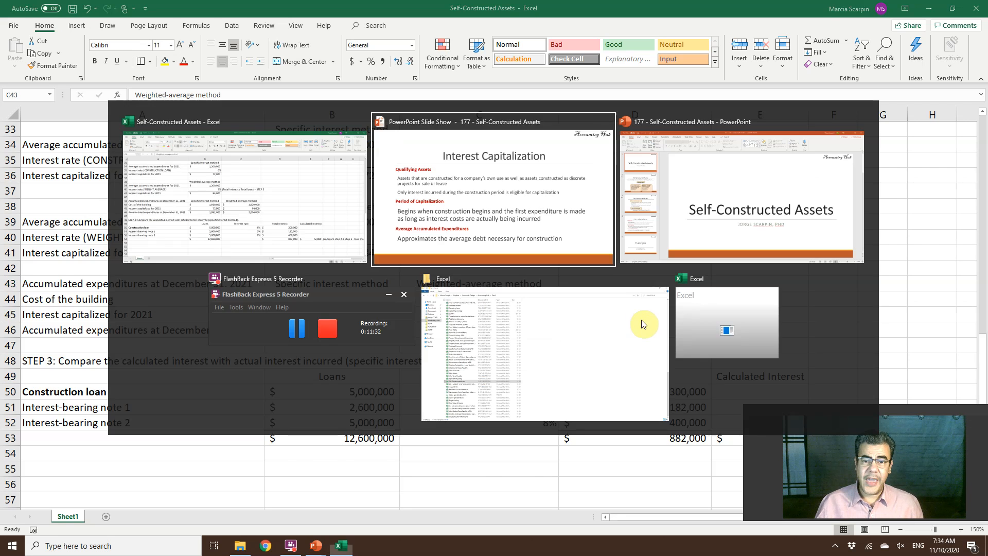
{"action": "key", "text": "End"}
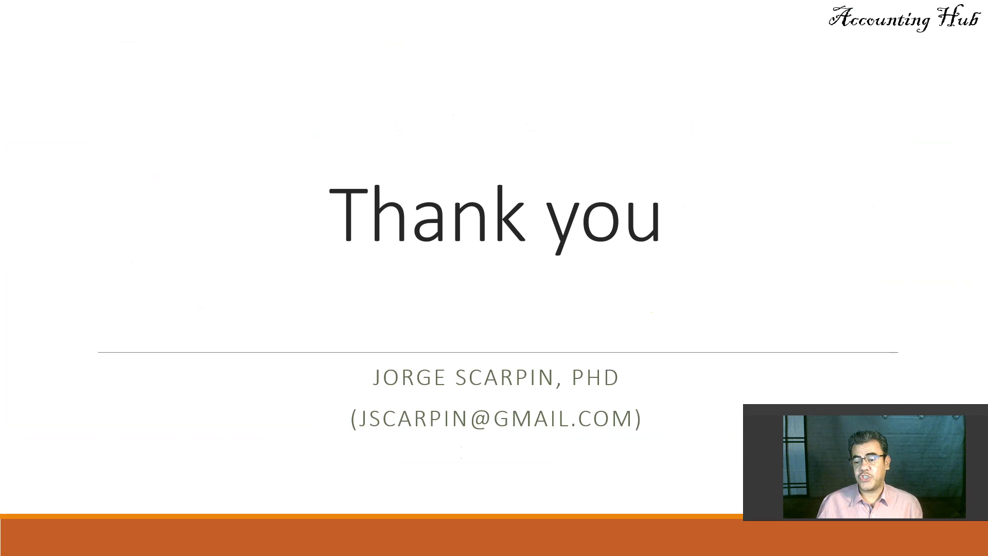